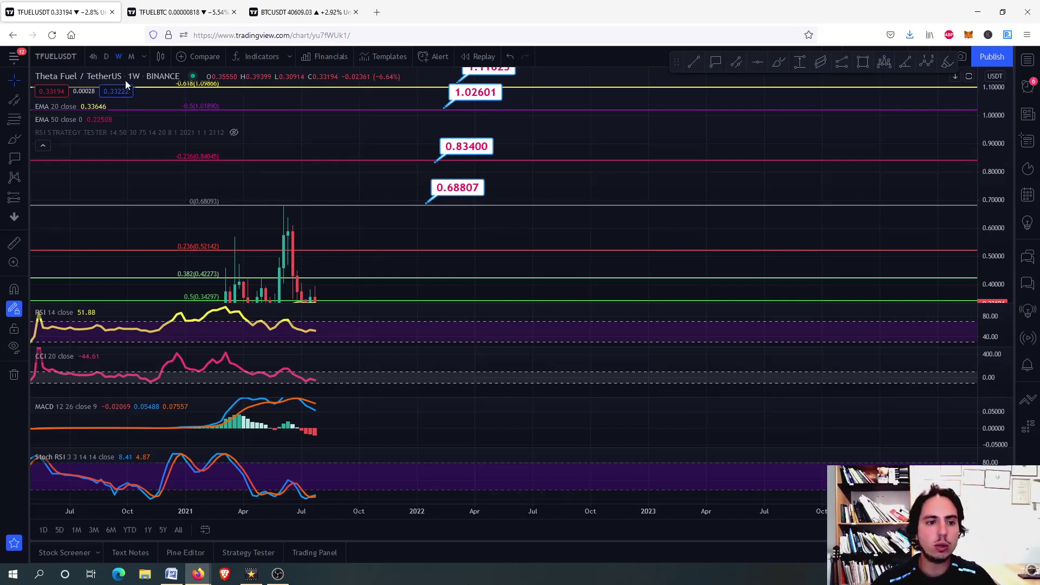
Move the 0.83400 label toward the pink Fib line and select the 1.21802 label.
key(alt+r)
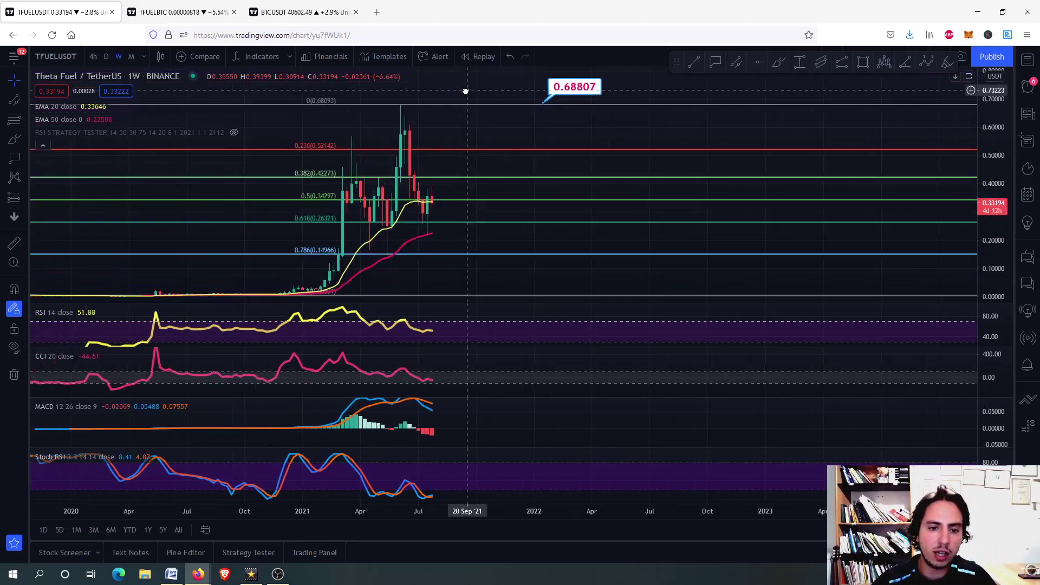
drag(483, 206, 453, 324)
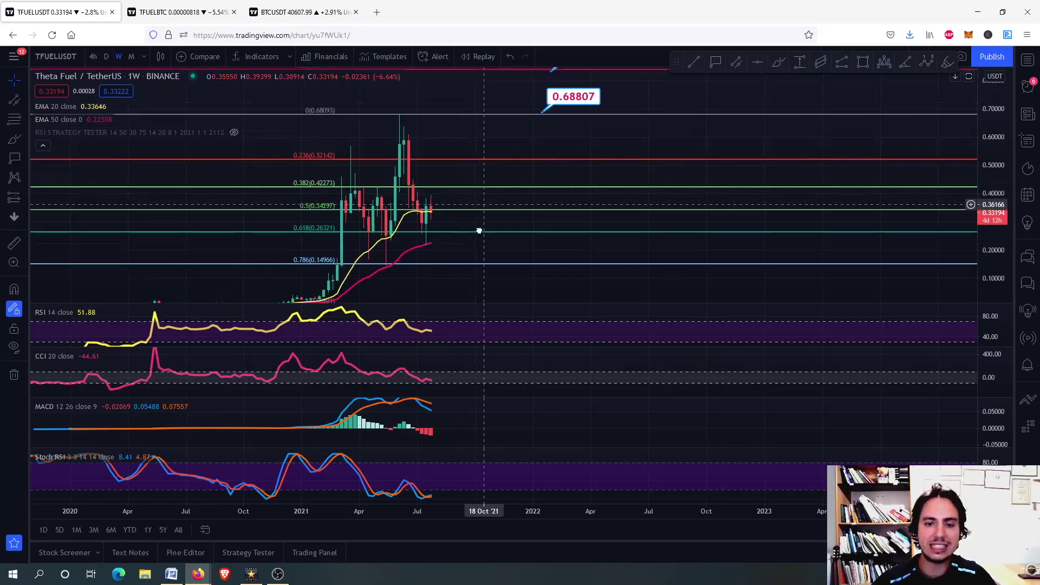
drag(521, 206, 511, 211)
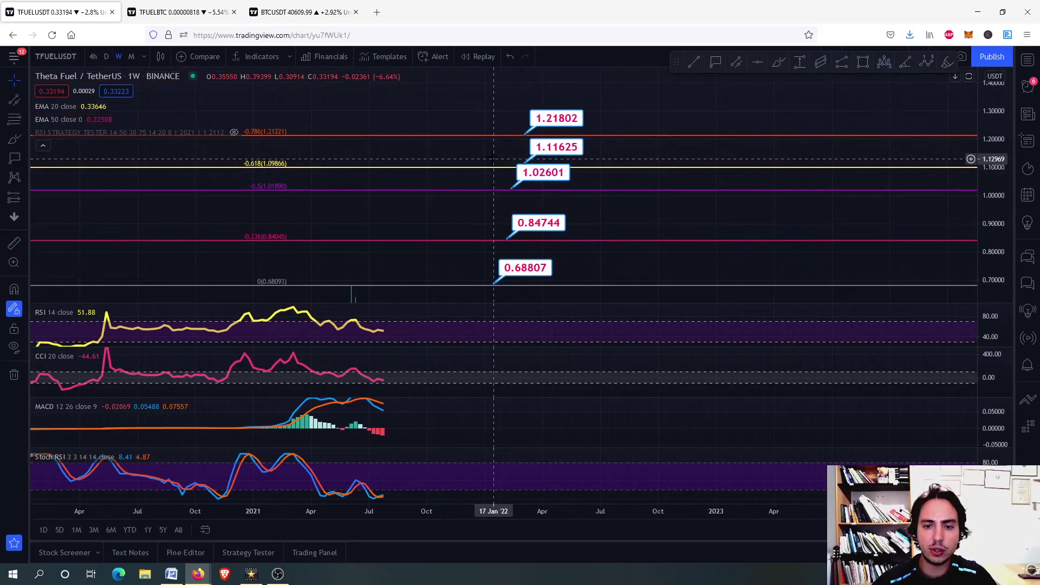
drag(492, 158, 473, 185)
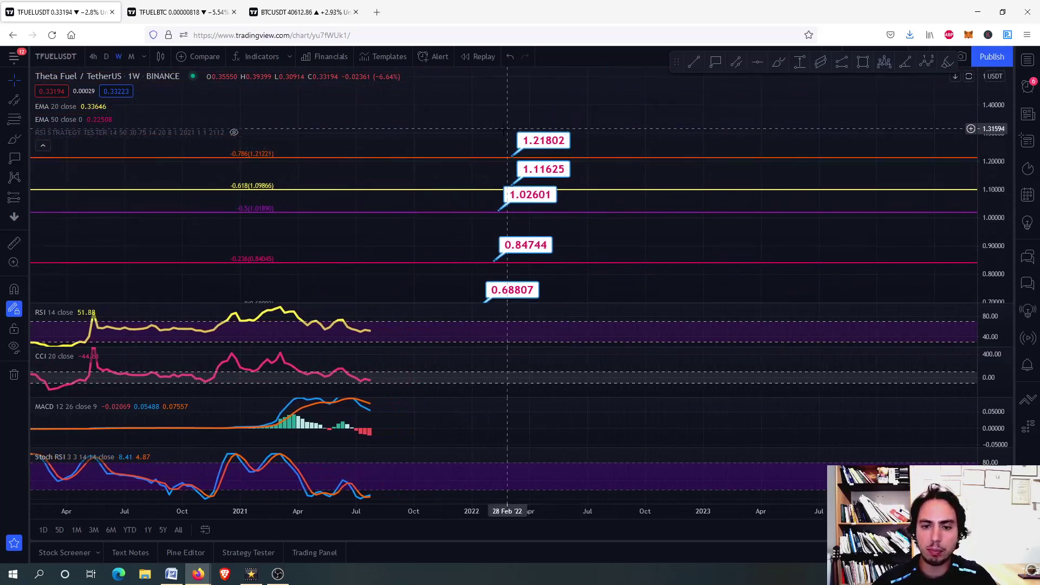
click(549, 147)
drag(458, 124, 463, 86)
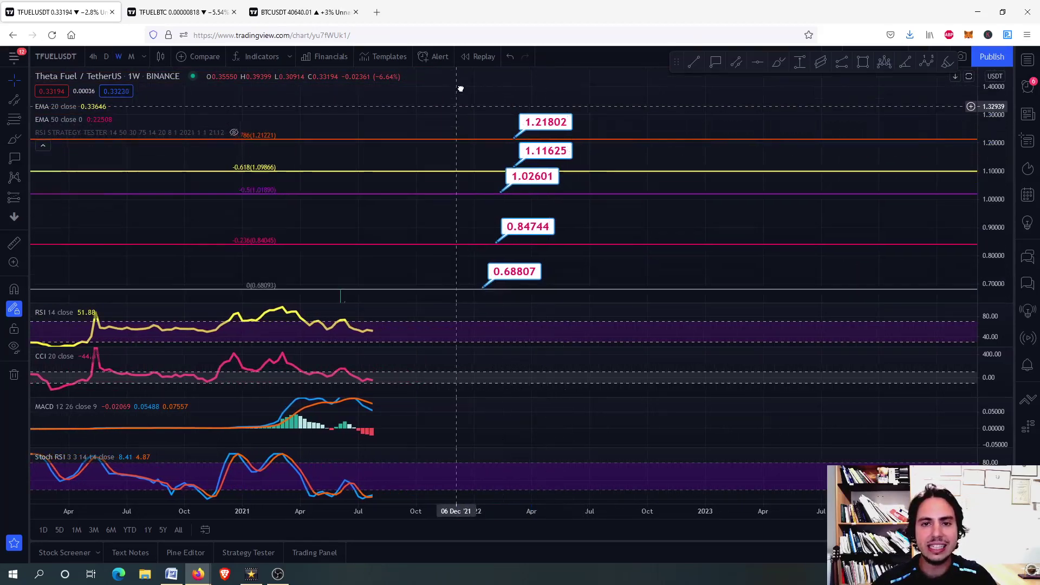
drag(423, 286, 494, 85)
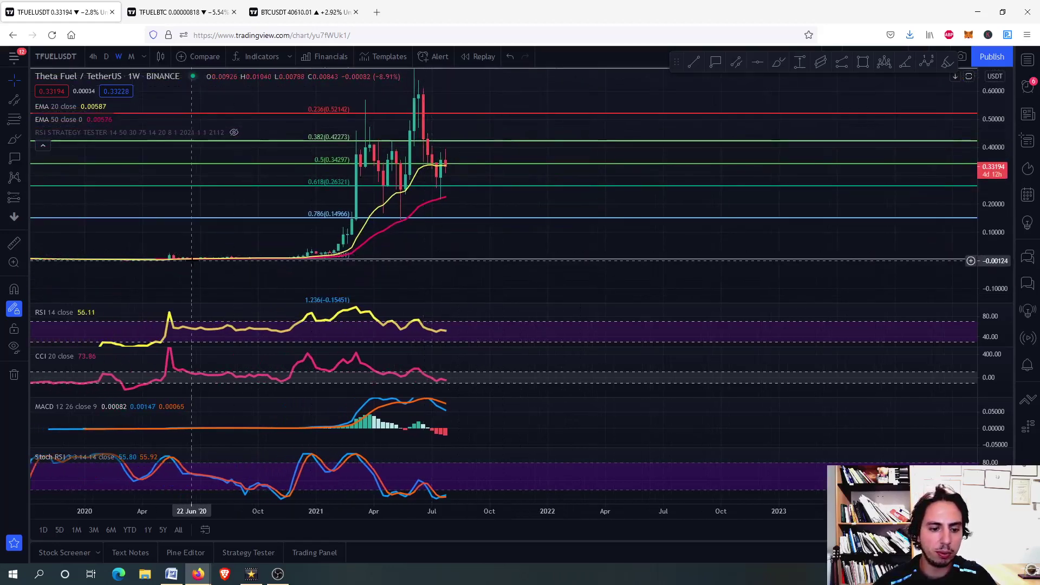
scroll(193, 265, down, 3)
scroll(193, 265, down, 2)
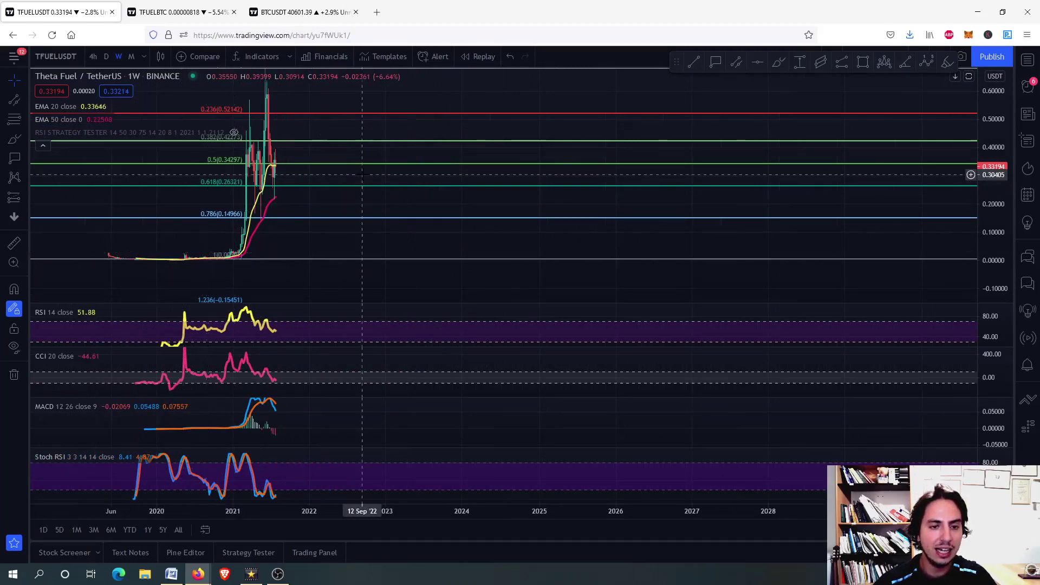
drag(271, 74, 358, 153)
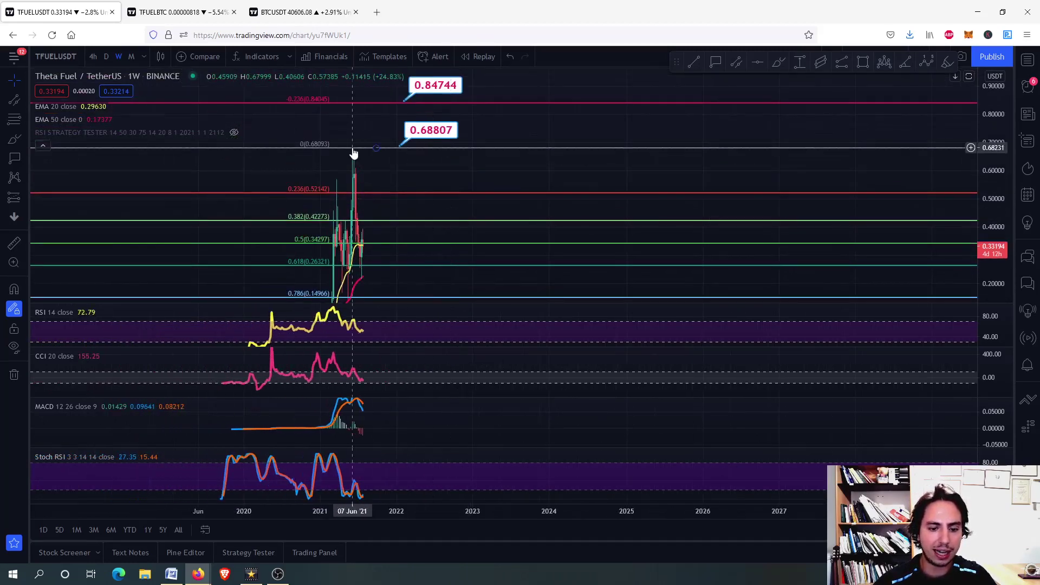
Maximize and zoom the price pane, then set the pink-line label to 0.84330.
double_click(417, 182)
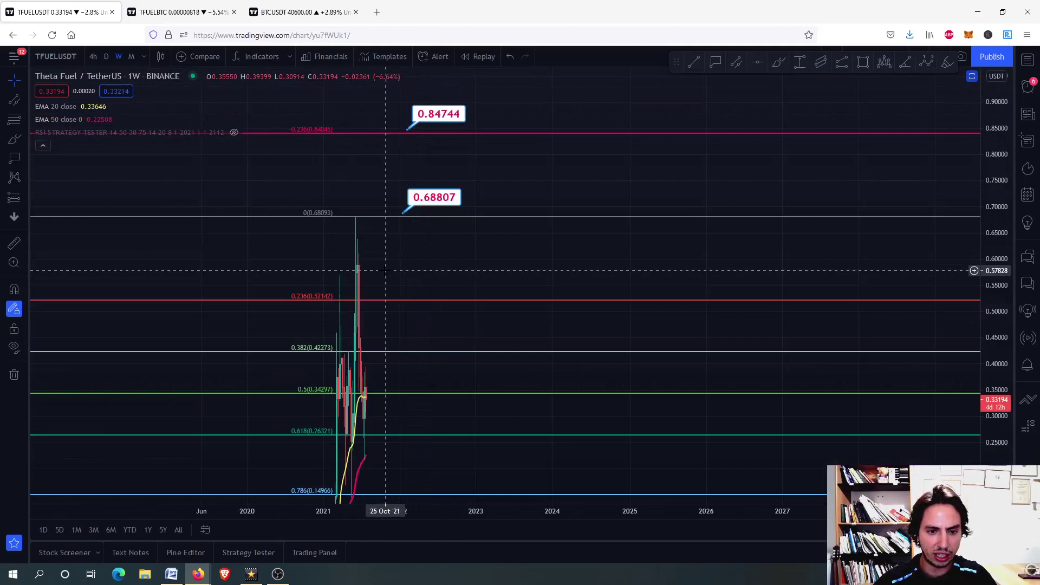
scroll(386, 269, up, 2)
scroll(385, 270, up, 2)
scroll(385, 270, up, 2)
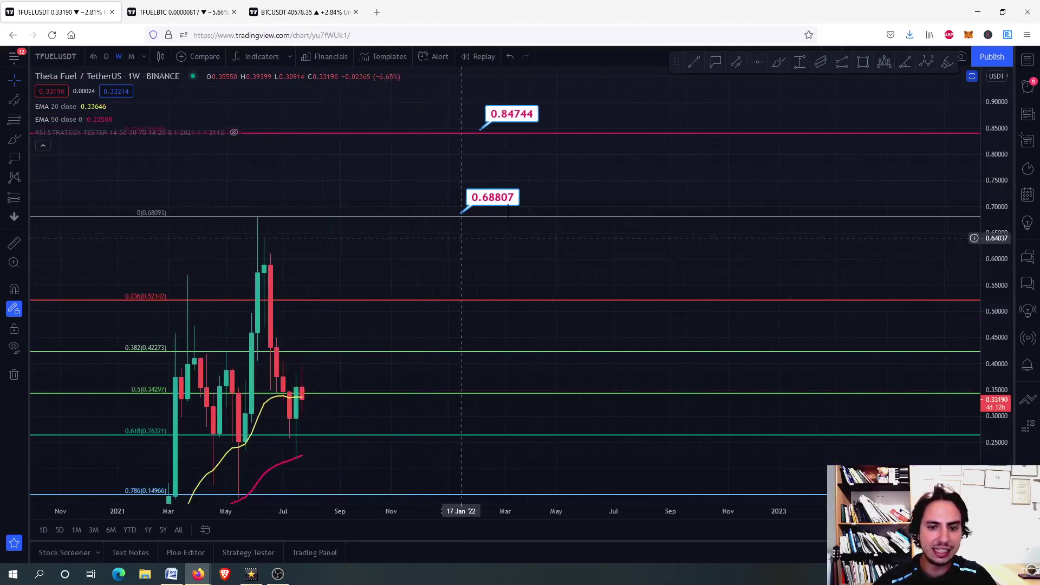
drag(347, 115, 342, 243)
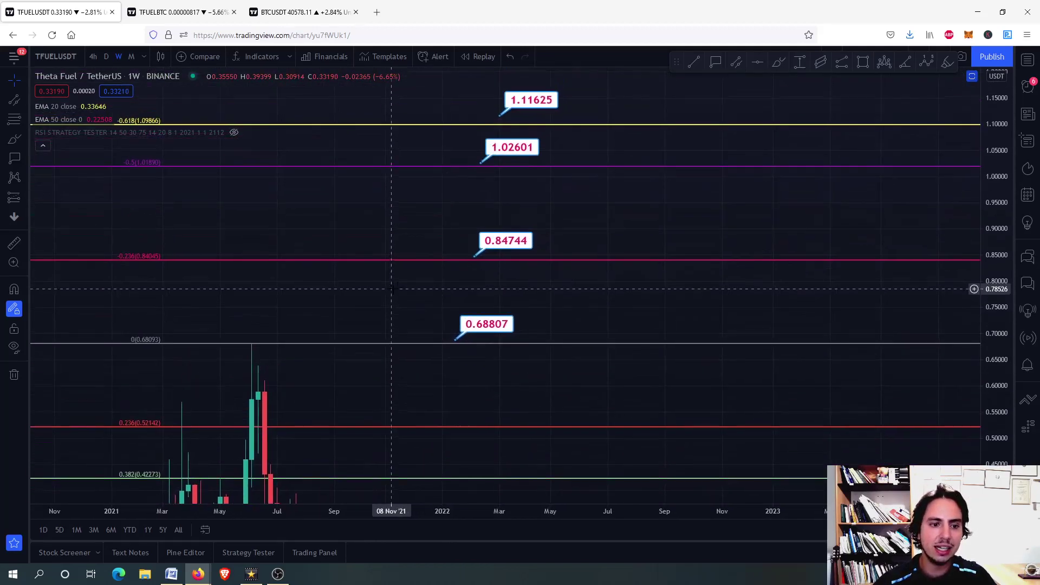
drag(475, 256, 467, 259)
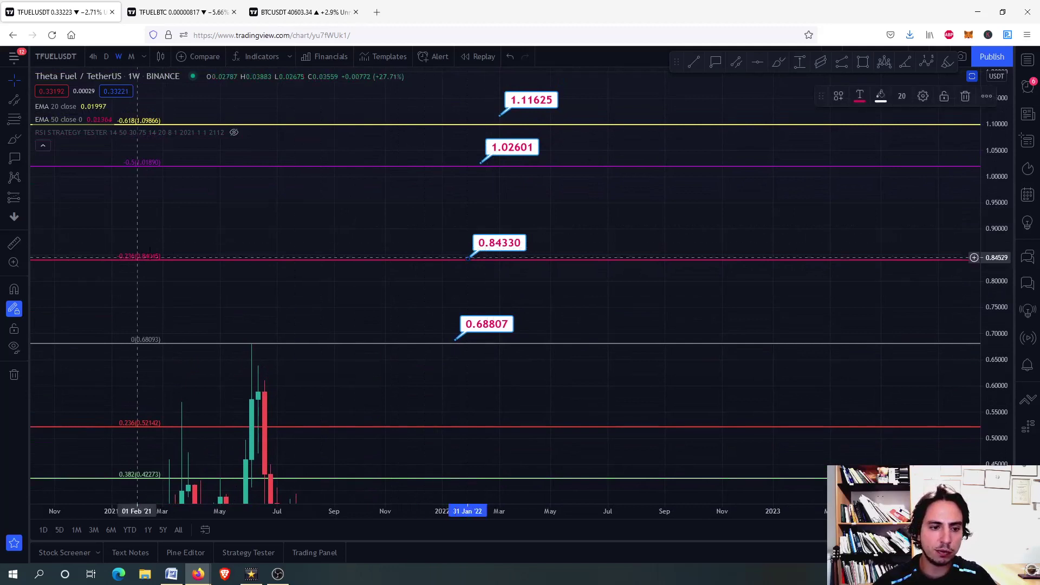
Align the upper labels on the yellow, purple and orange lines: 1.02083, 1.09970, 1.21181.
drag(371, 202, 374, 268)
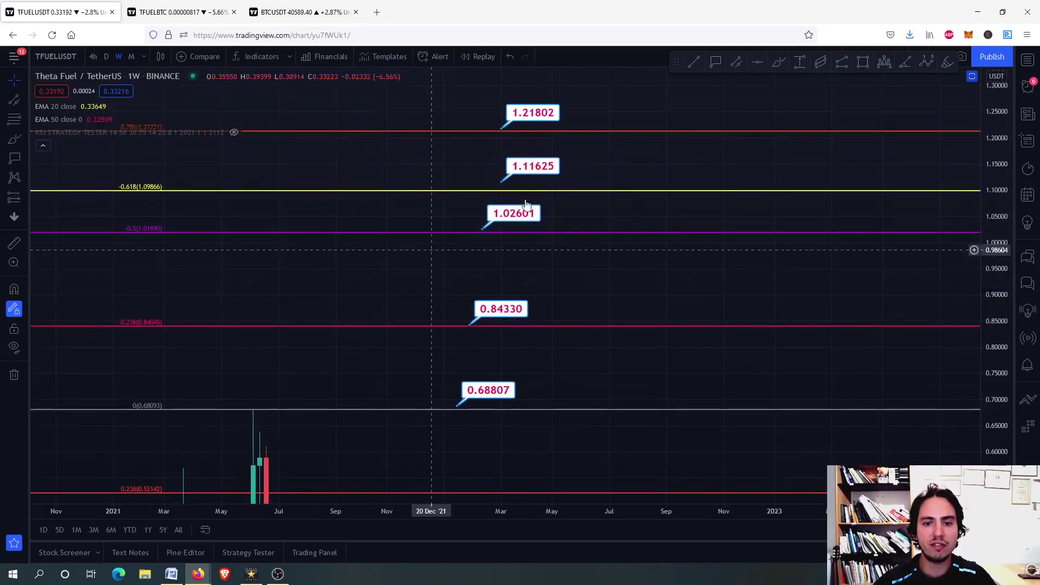
drag(527, 176, 507, 215)
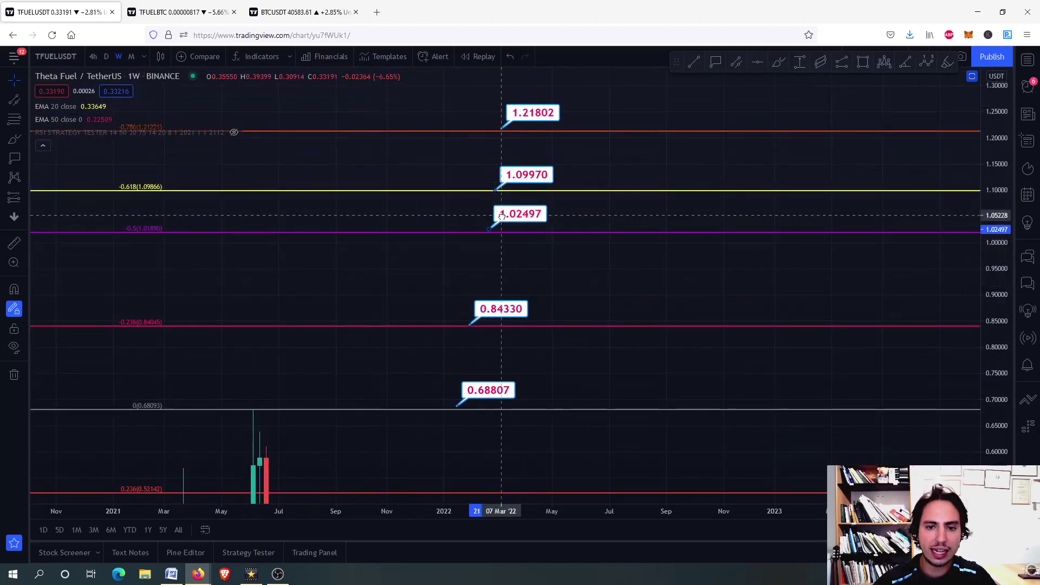
drag(501, 128, 502, 132)
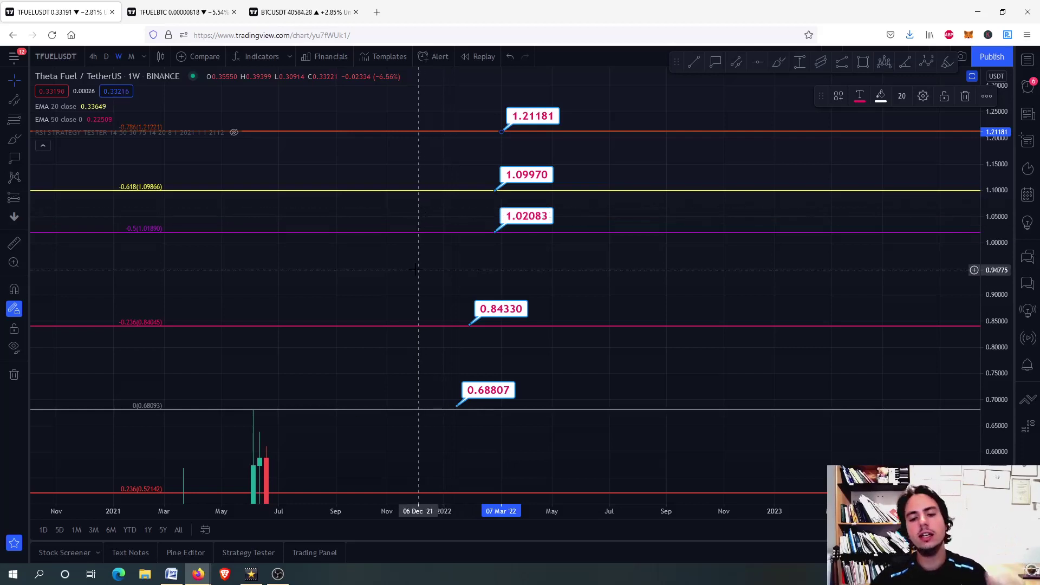
Pan the Theta Fuel chart to show the lower Fib levels and candles.
drag(406, 286, 410, 242)
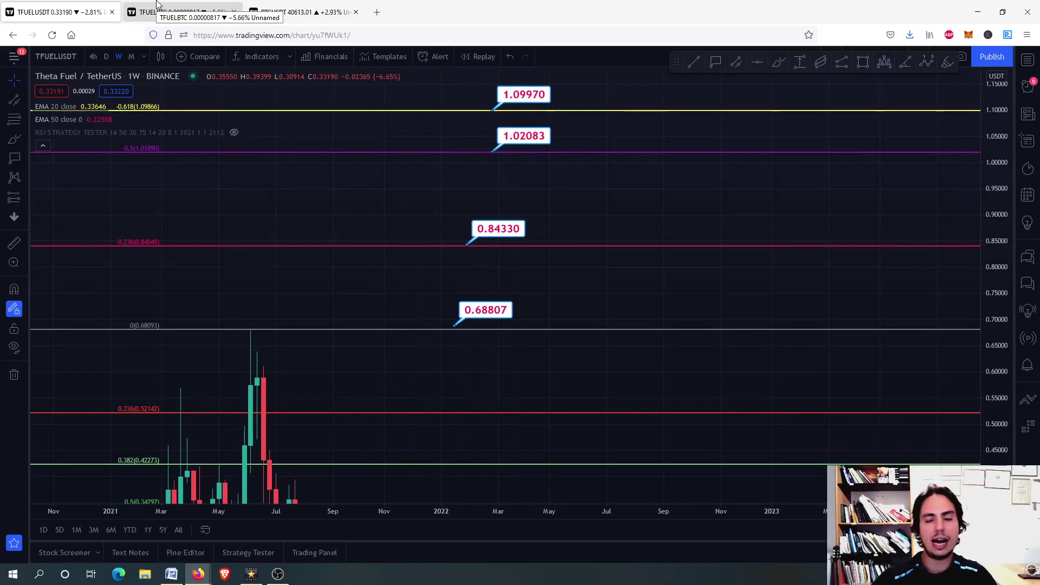
On the TFUEL/BTC chart, zoom out and raise the price label to the top Fib line at 0.00002008.
click(157, 4)
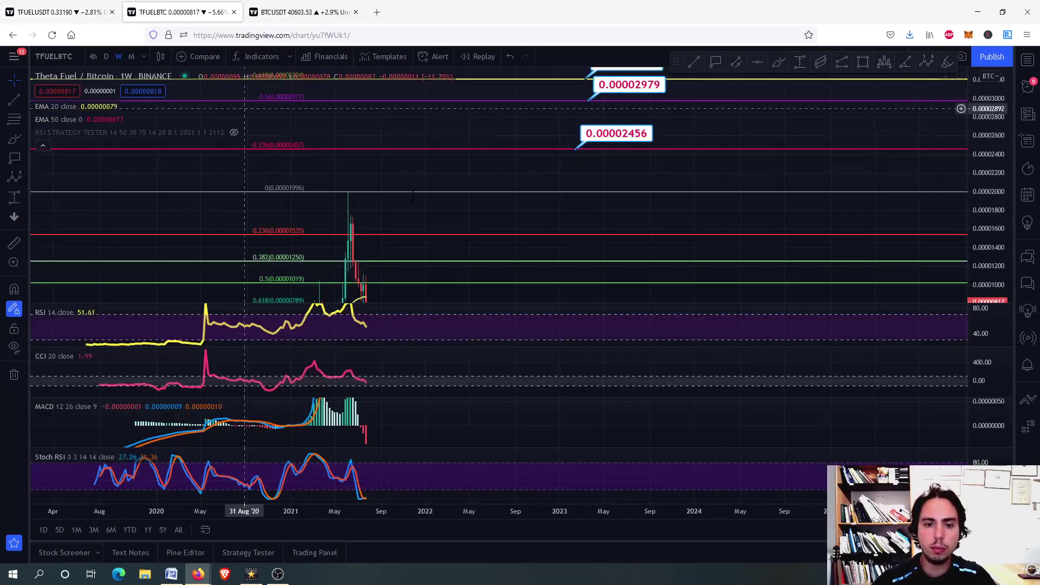
mouse_move(481, 209)
mouse_down()
mouse_move(459, 157)
mouse_move(507, 192)
mouse_up()
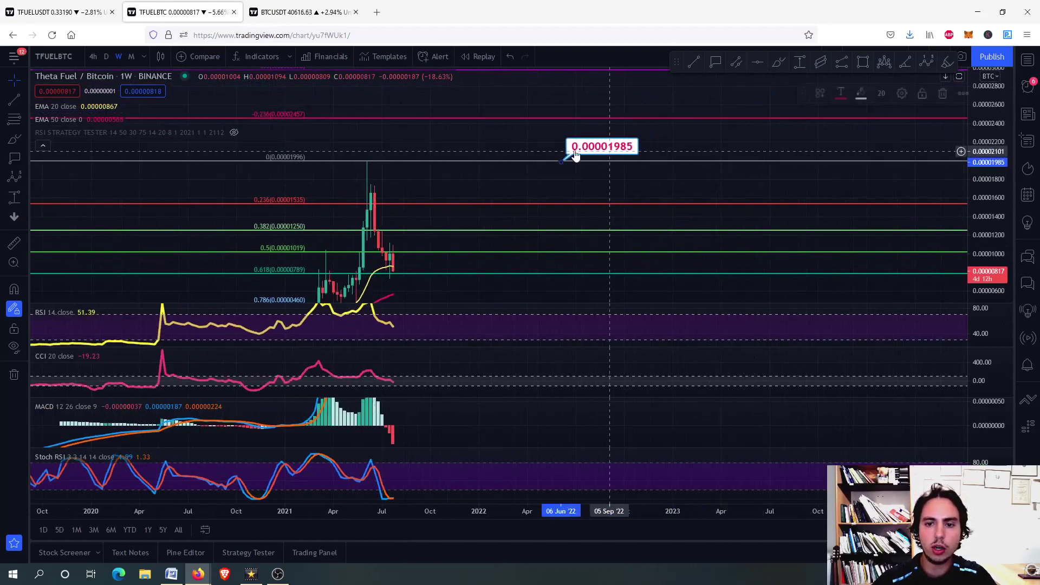
scroll(607, 157, down, 3)
scroll(605, 166, down, 2)
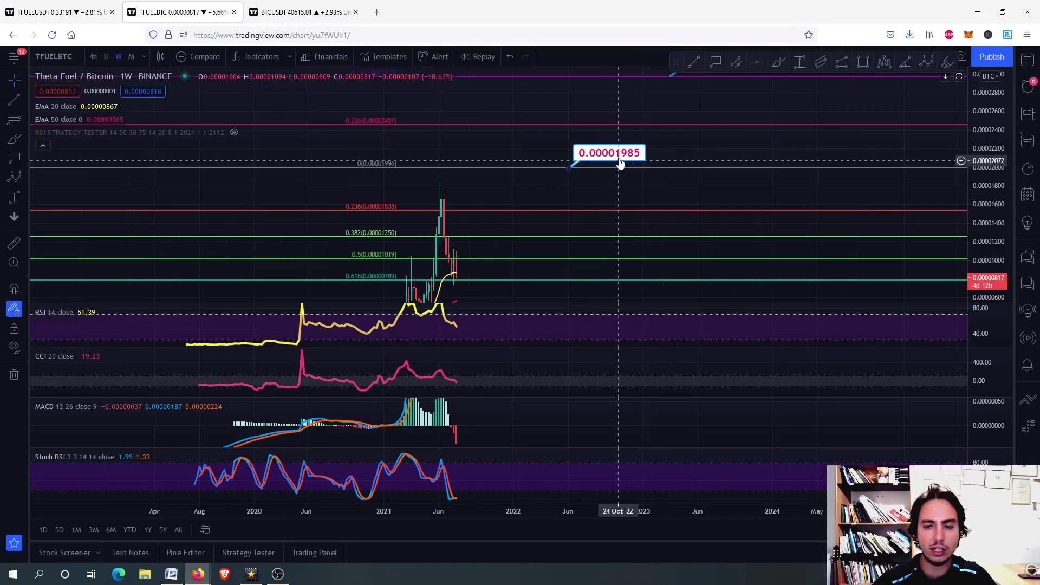
drag(603, 156, 599, 151)
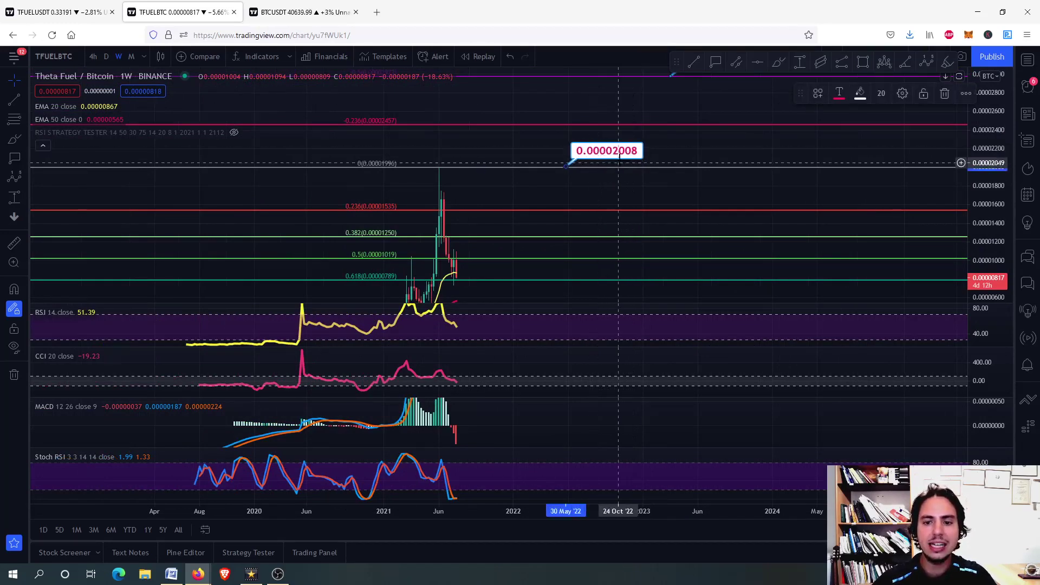
click(668, 154)
drag(668, 154, 617, 167)
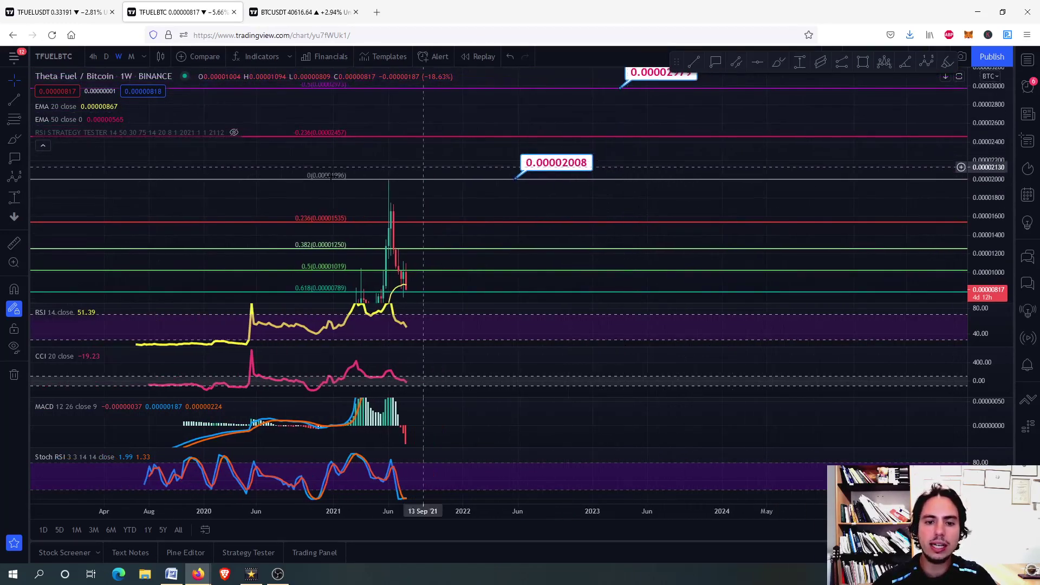
click(776, 64)
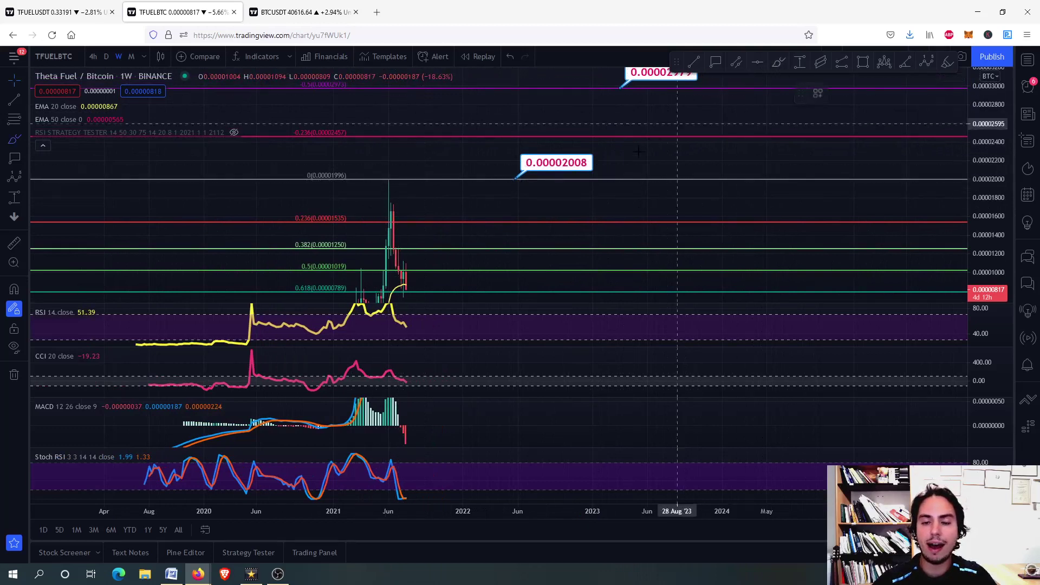
Handwrite 'x100K' beside the 0.00002008 label and maximize the price pane.
mouse_move(603, 159)
mouse_down()
mouse_move(623, 173)
mouse_move(604, 172)
mouse_move(677, 169)
mouse_move(679, 155)
mouse_move(730, 169)
mouse_up()
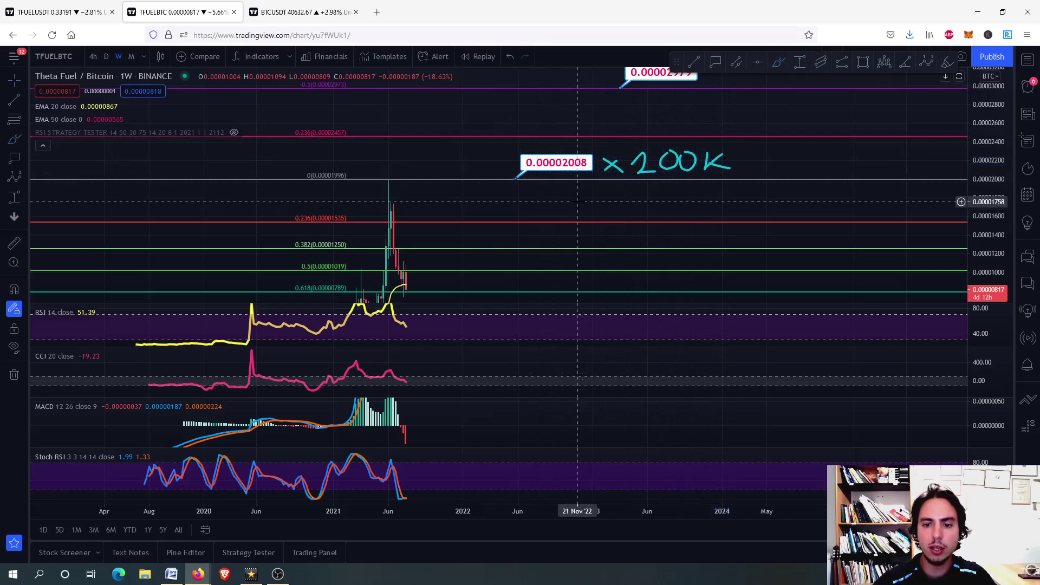
double_click(585, 210)
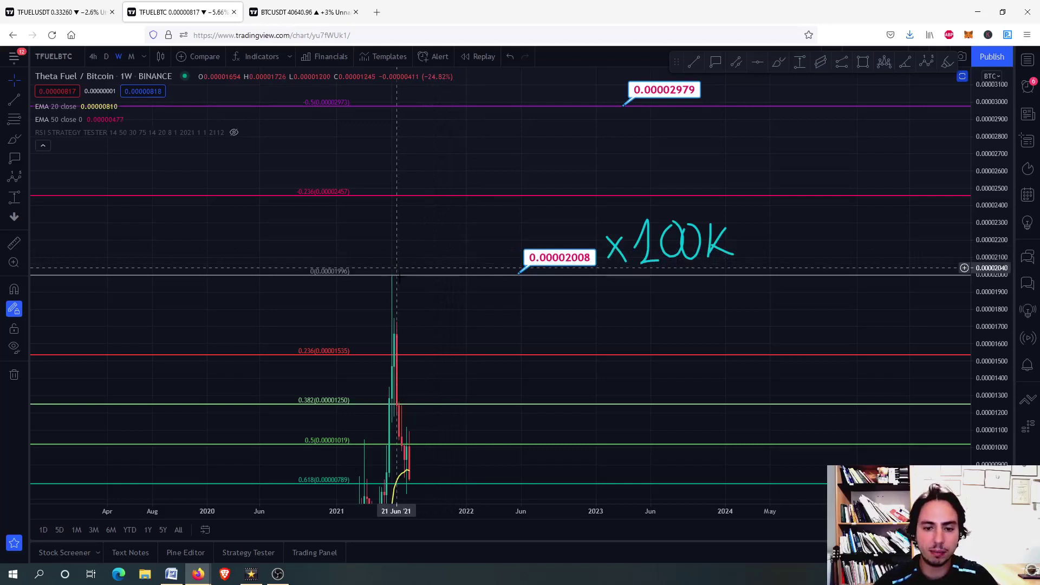
Nudge a price label onto the 0.236 line, then frame the TFUEL/USDT Fib labels.
drag(496, 324, 426, 238)
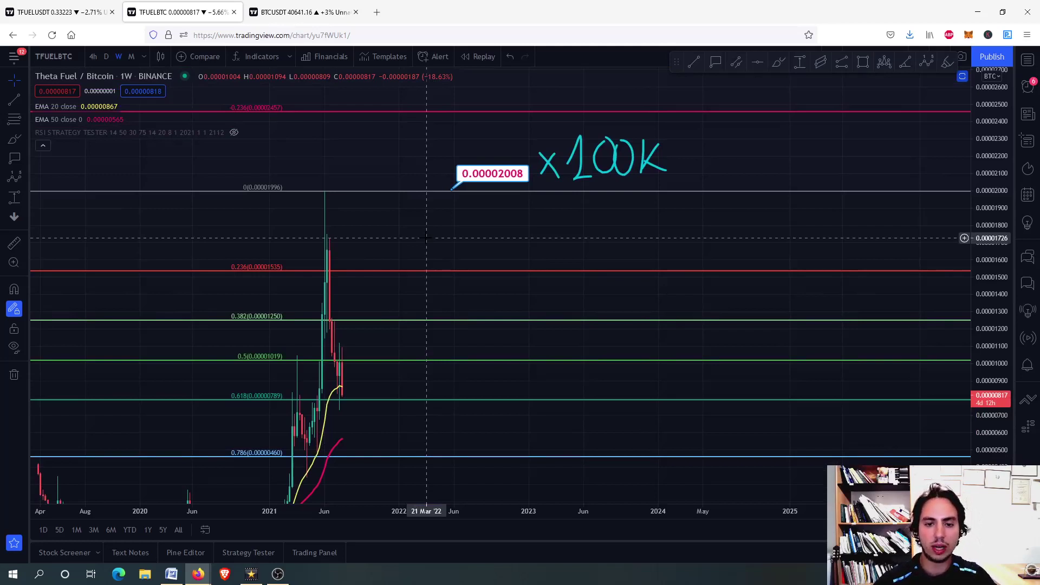
drag(442, 238, 432, 216)
drag(469, 162, 453, 301)
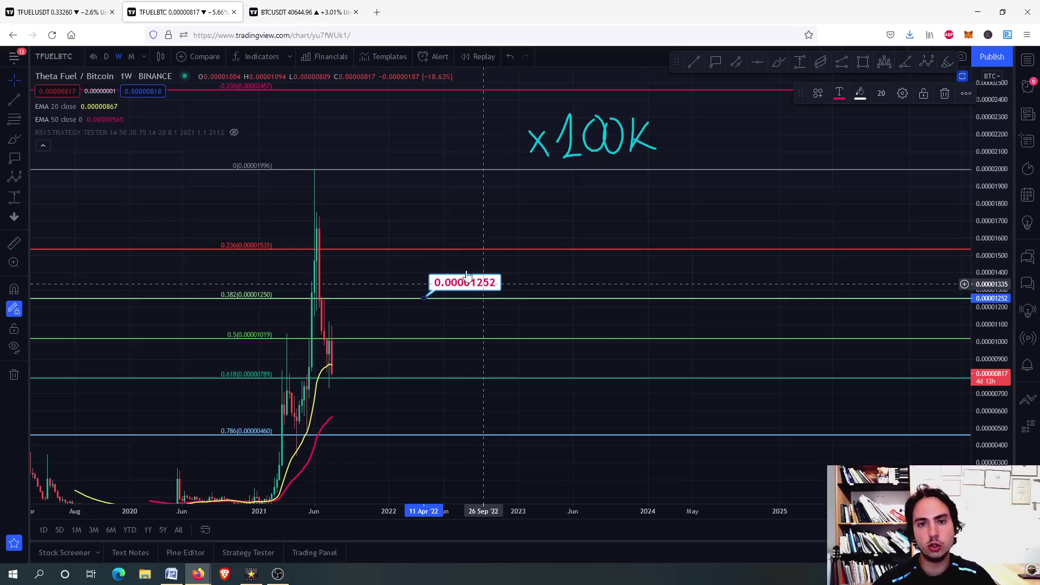
key(ctrl+Page_Up)
drag(429, 215, 407, 360)
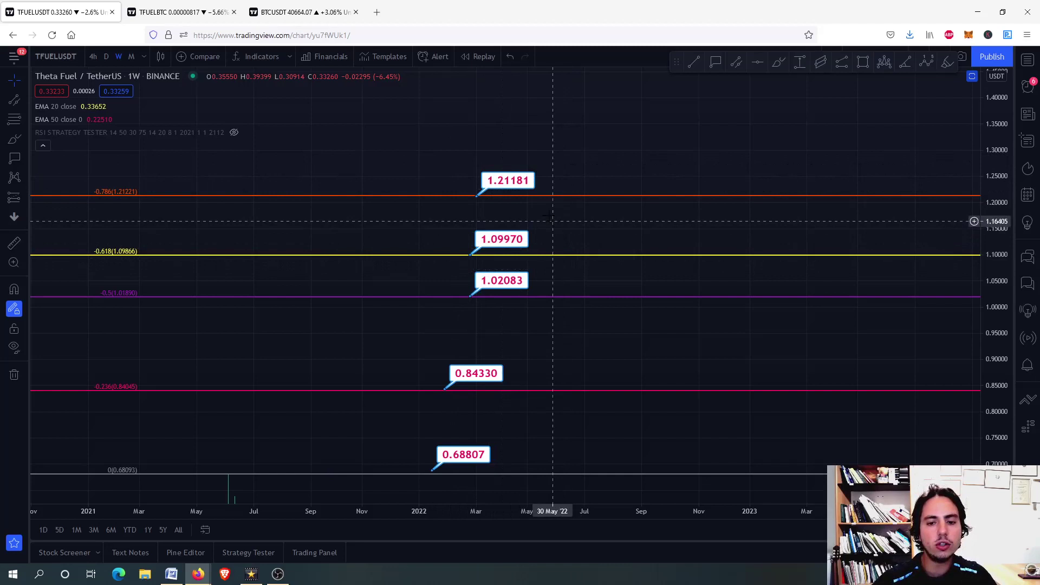
Pan above the TFUEL/USDT levels and place a 2.00236 price-target label.
drag(467, 219, 458, 207)
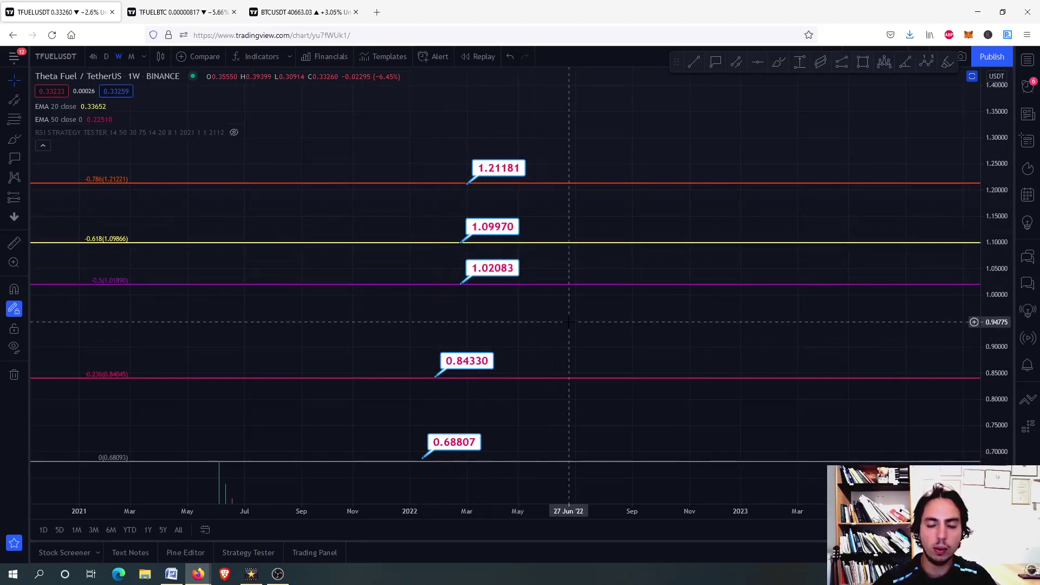
drag(569, 322, 546, 404)
drag(563, 154, 565, 260)
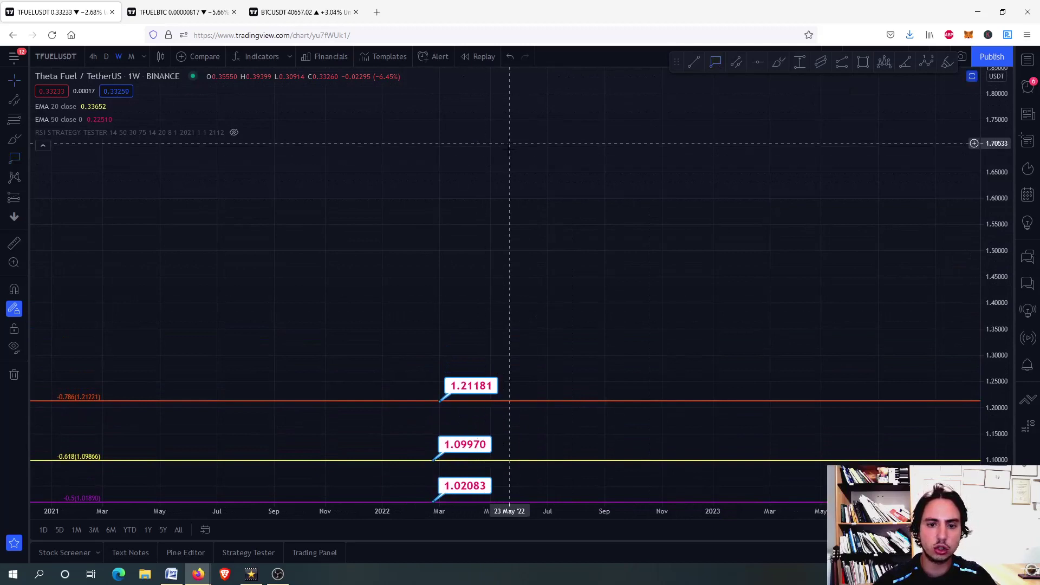
drag(507, 143, 460, 343)
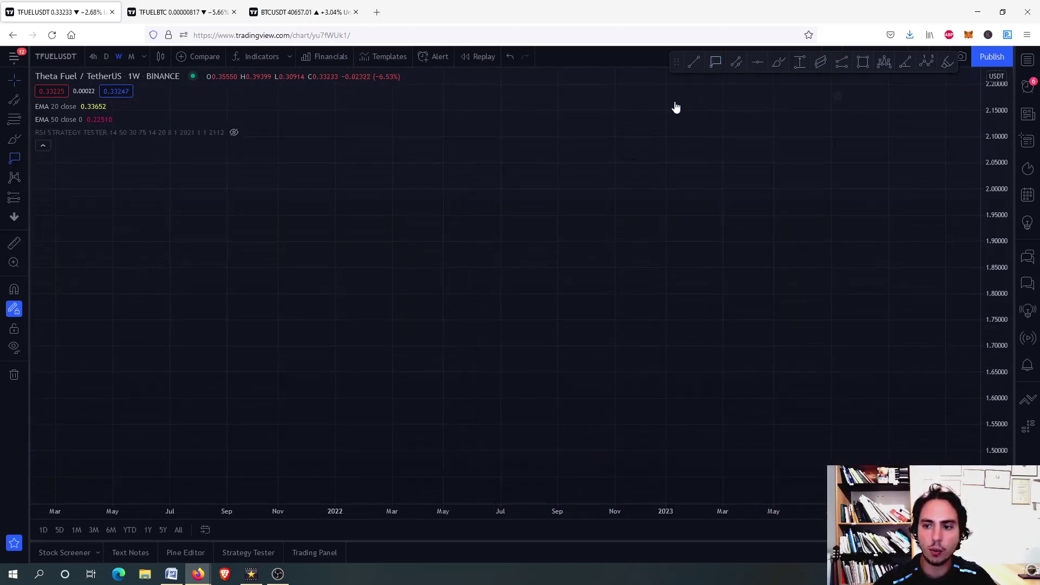
click(557, 187)
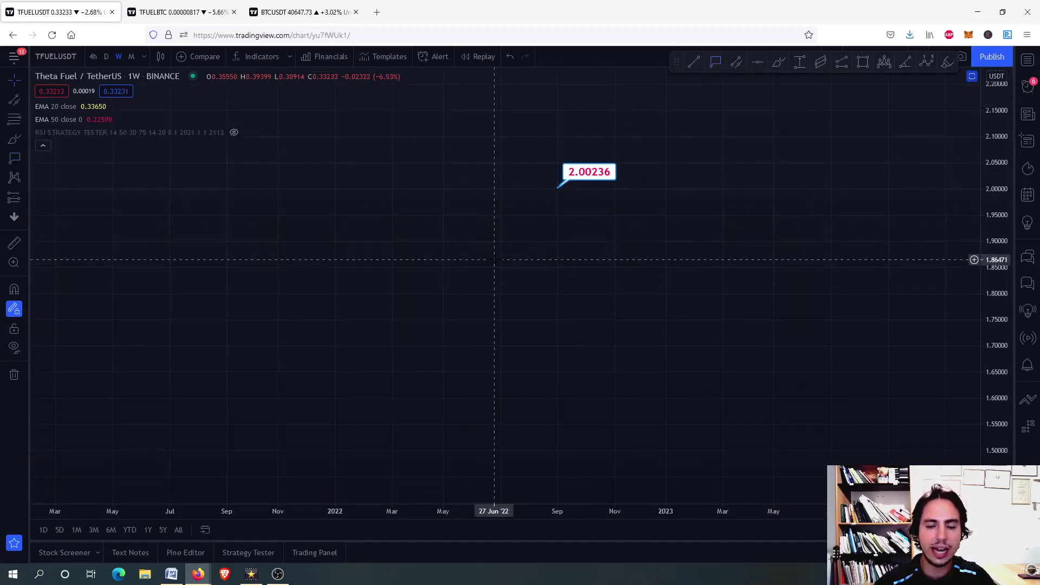
Rescale the price axis to check 2.00236 against the other targets, then return to TFUEL/BTC.
drag(495, 254, 516, 147)
drag(1005, 145, 989, 331)
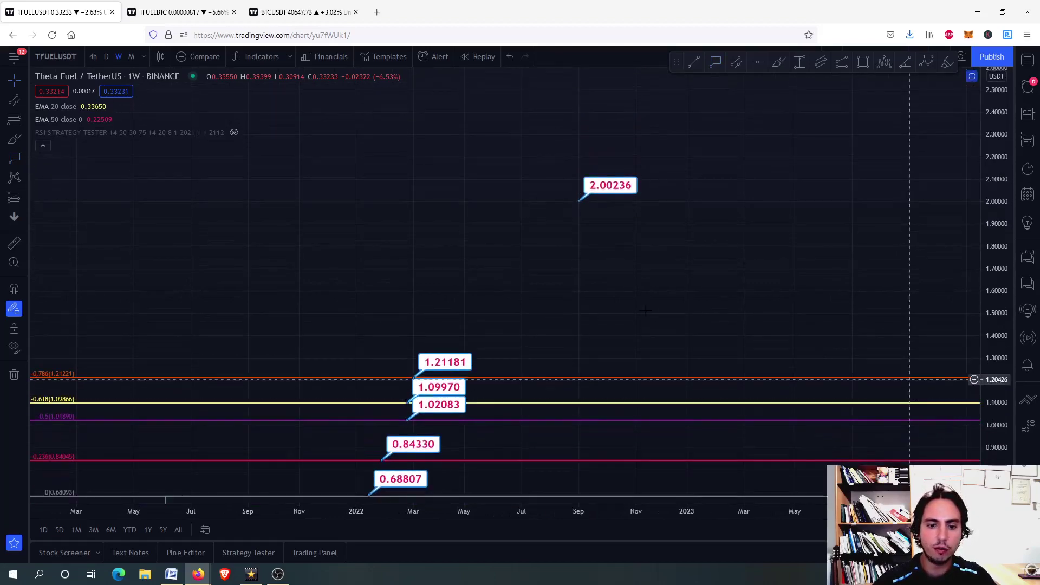
mouse_move(653, 297)
mouse_down()
mouse_move(643, 136)
mouse_move(727, 229)
mouse_up()
scroll(727, 230, down, 5)
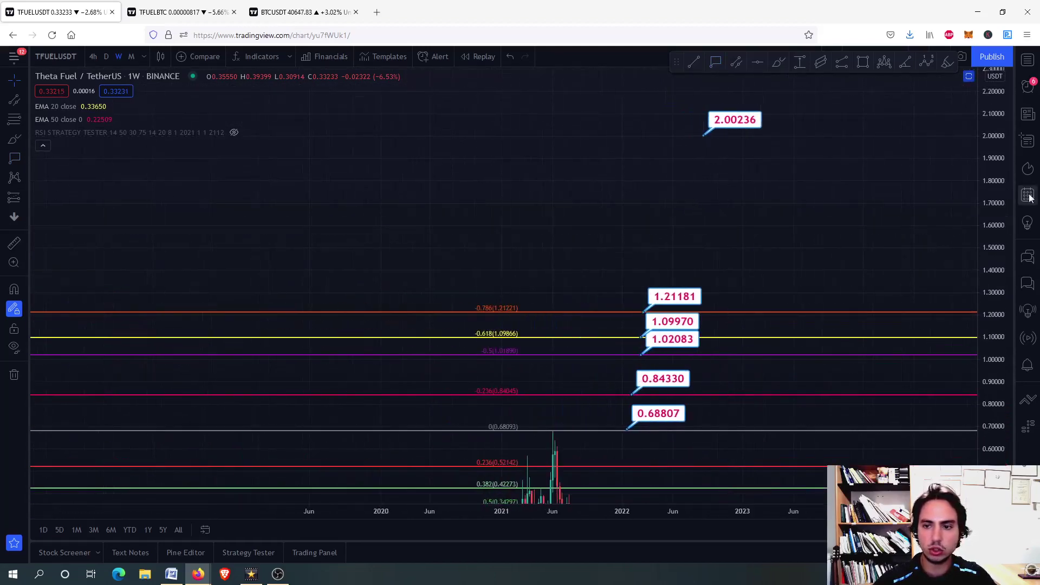
drag(1004, 169, 1002, 233)
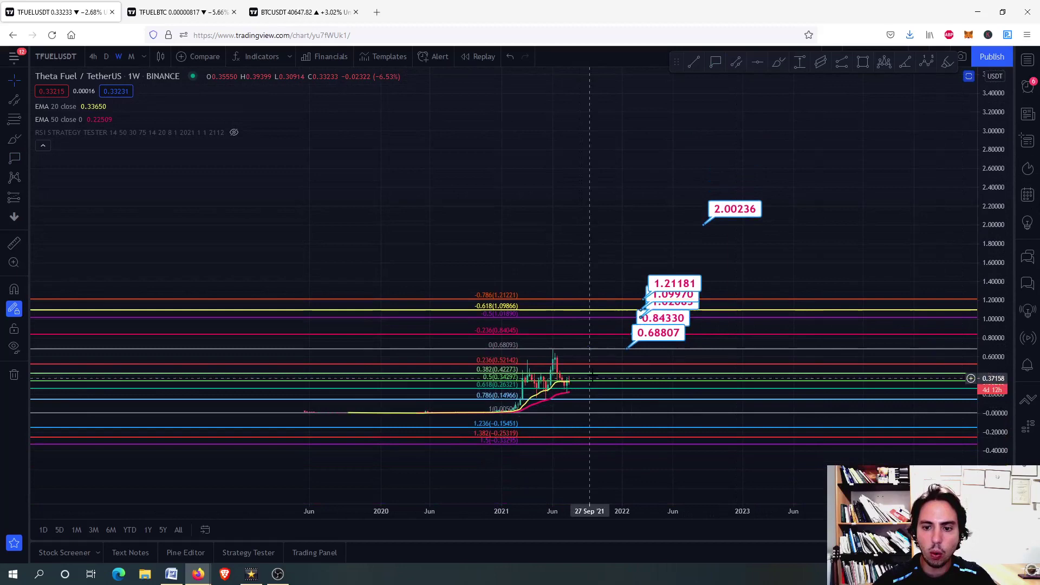
drag(718, 213, 709, 147)
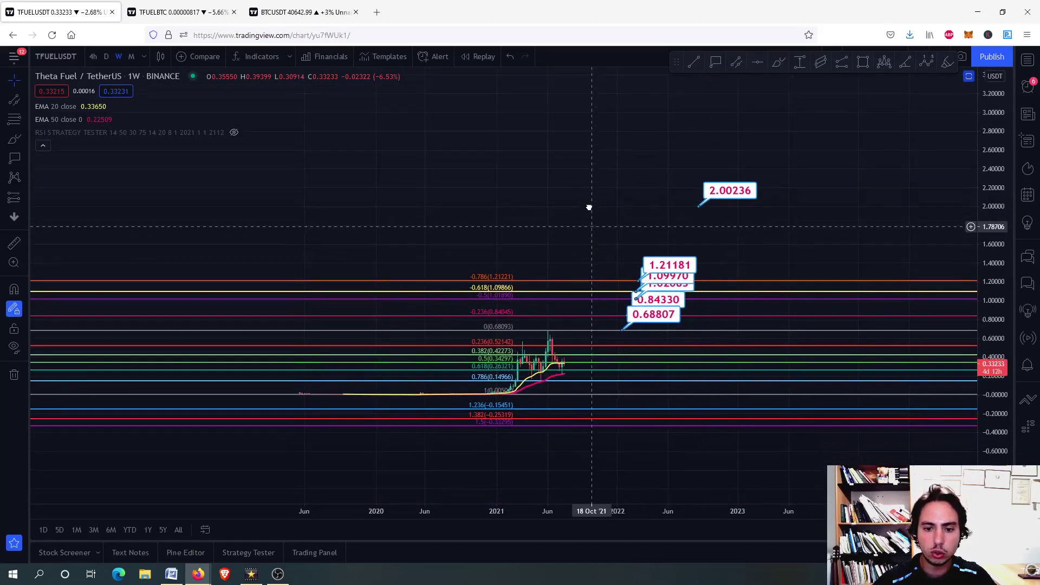
drag(1002, 270, 1003, 217)
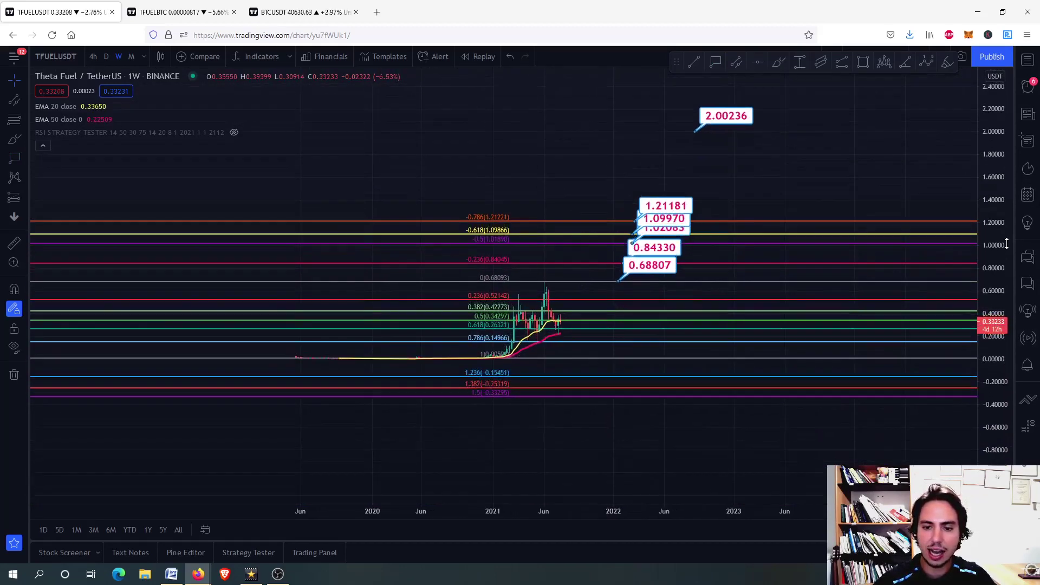
scroll(574, 317, up, 2)
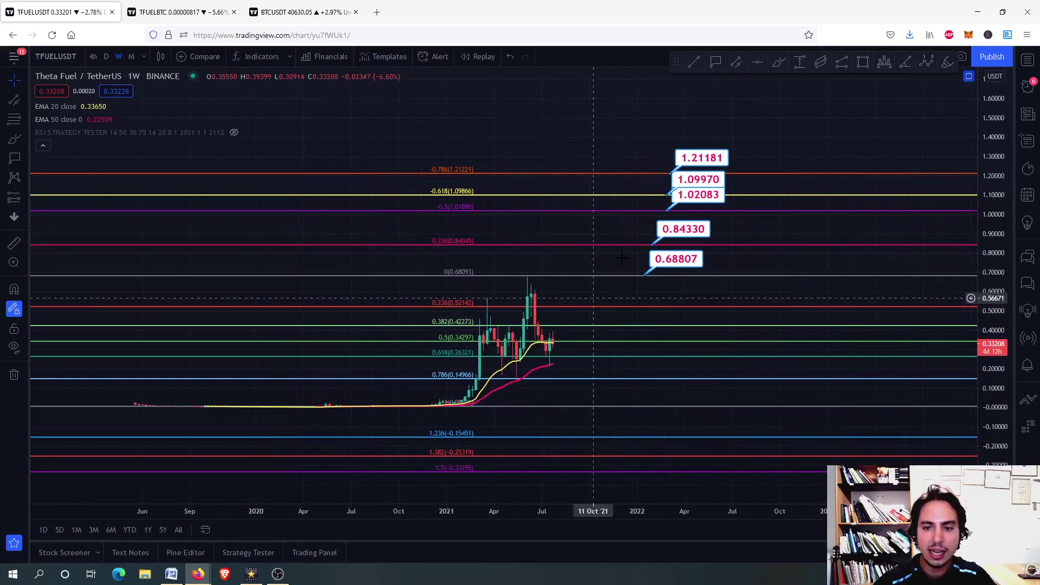
drag(632, 147, 557, 269)
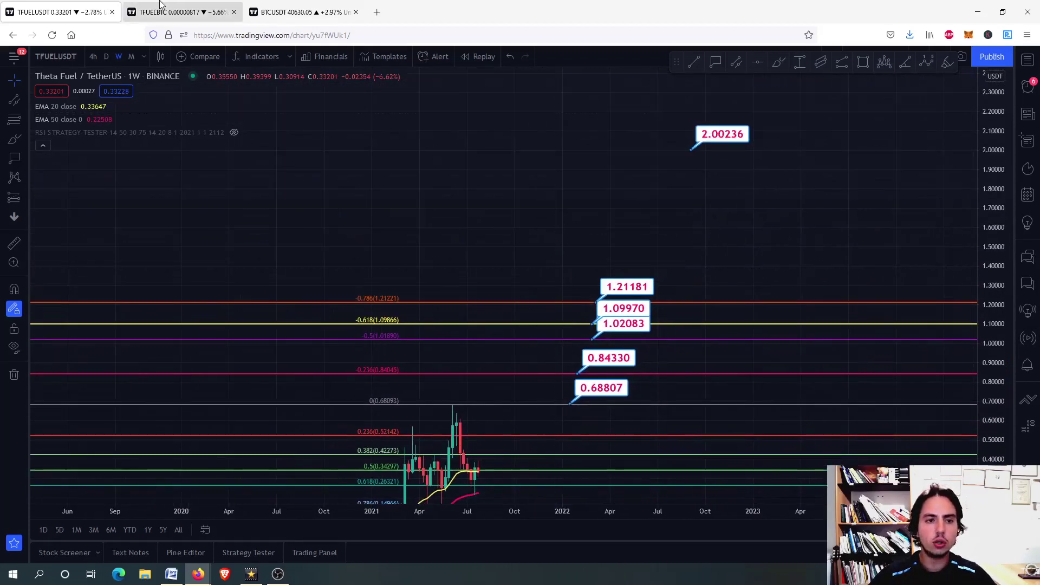
click(160, 5)
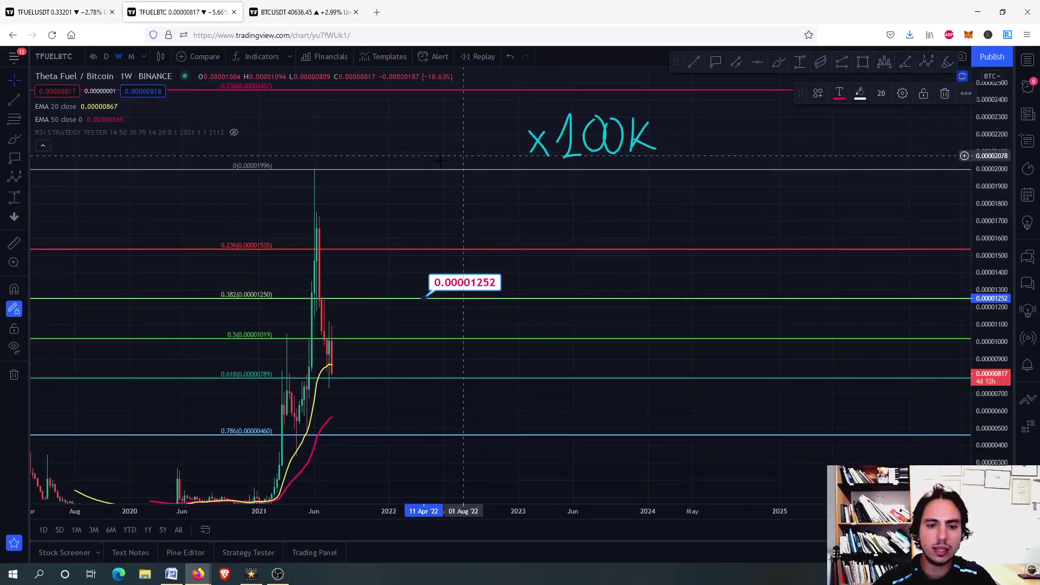
Drag the new TFUEL/BTC label onto the top 0 Fib level at 0.00002004.
mouse_move(463, 155)
mouse_down()
mouse_move(567, 134)
mouse_move(490, 212)
mouse_move(431, 301)
mouse_up()
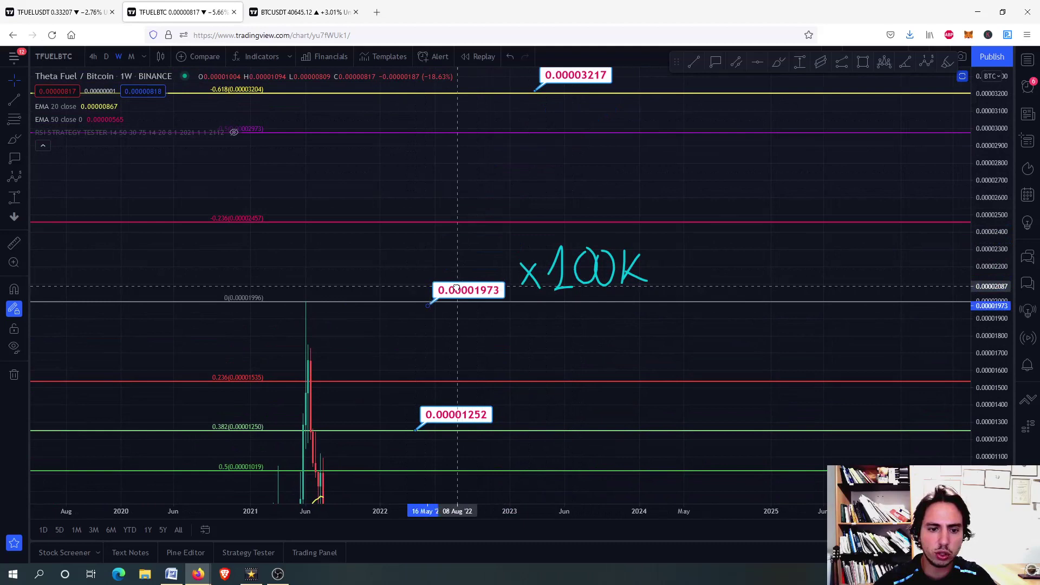
drag(356, 255, 390, 189)
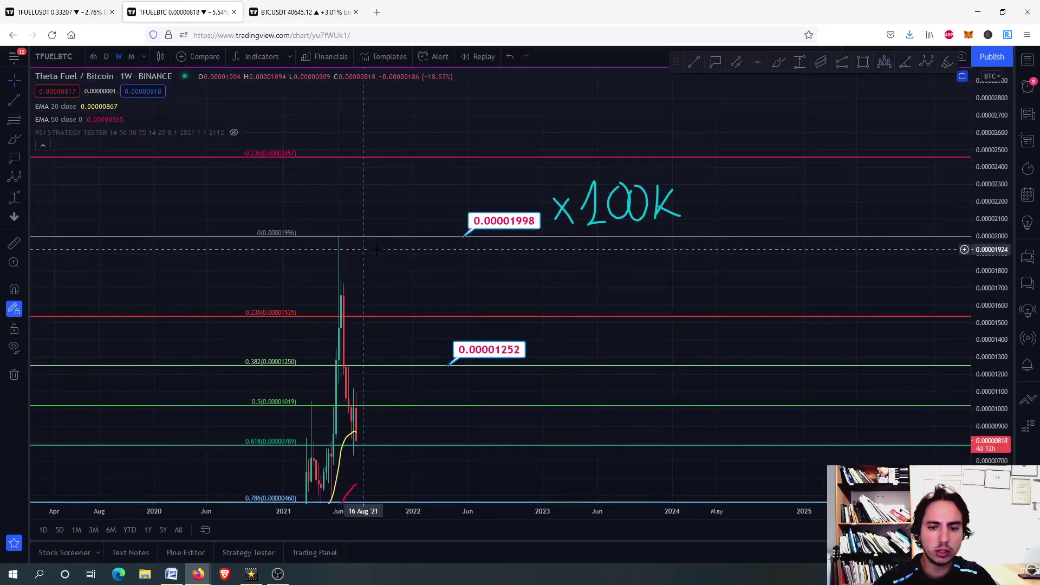
drag(497, 222, 499, 224)
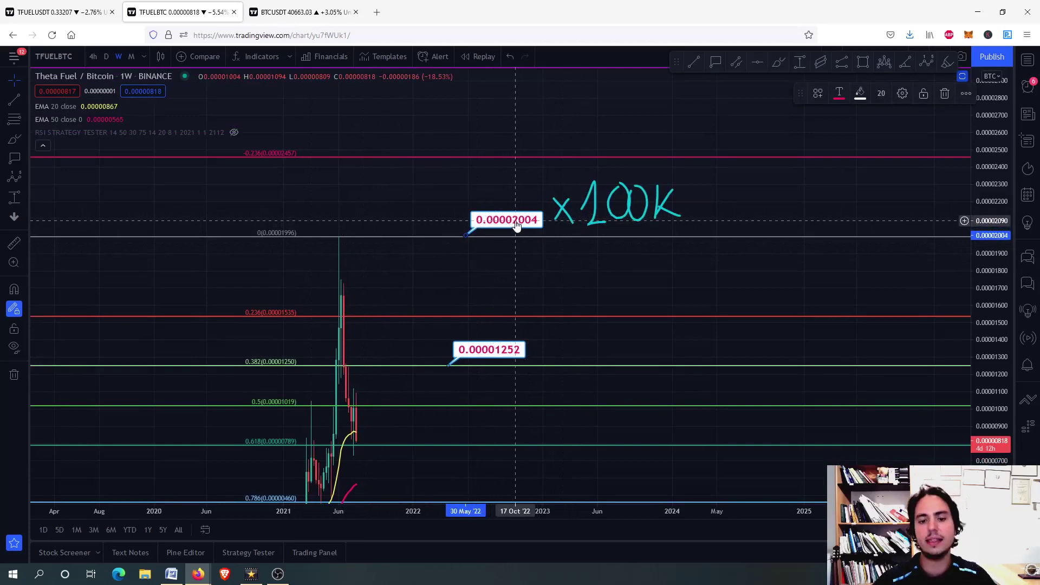
drag(413, 227, 417, 135)
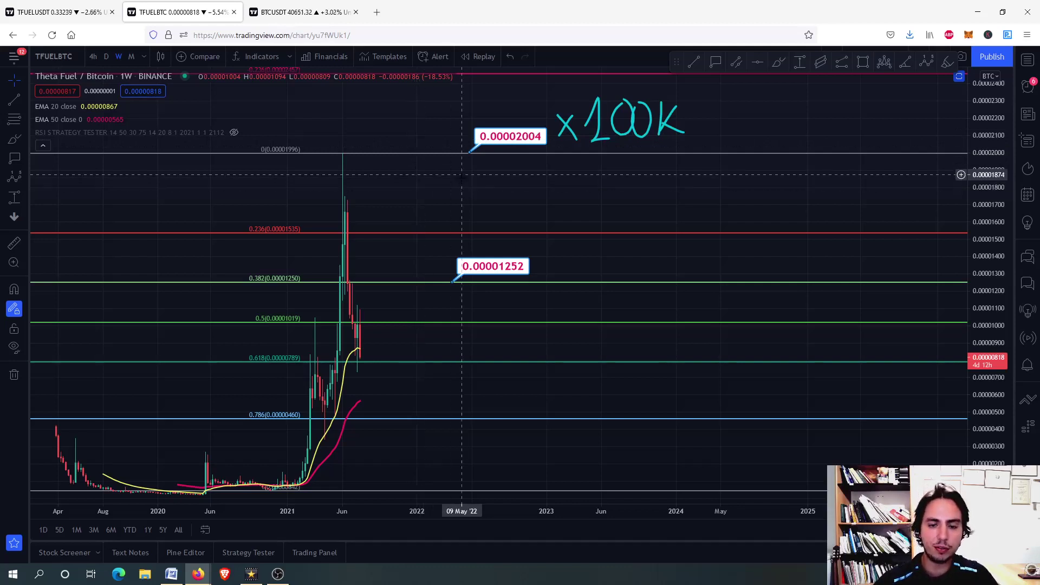
On TFUEL/USDT, place a 5.02058 price-target label, then go back to TFUEL/BTC.
key(ctrl+shift+Tab)
drag(641, 143, 583, 315)
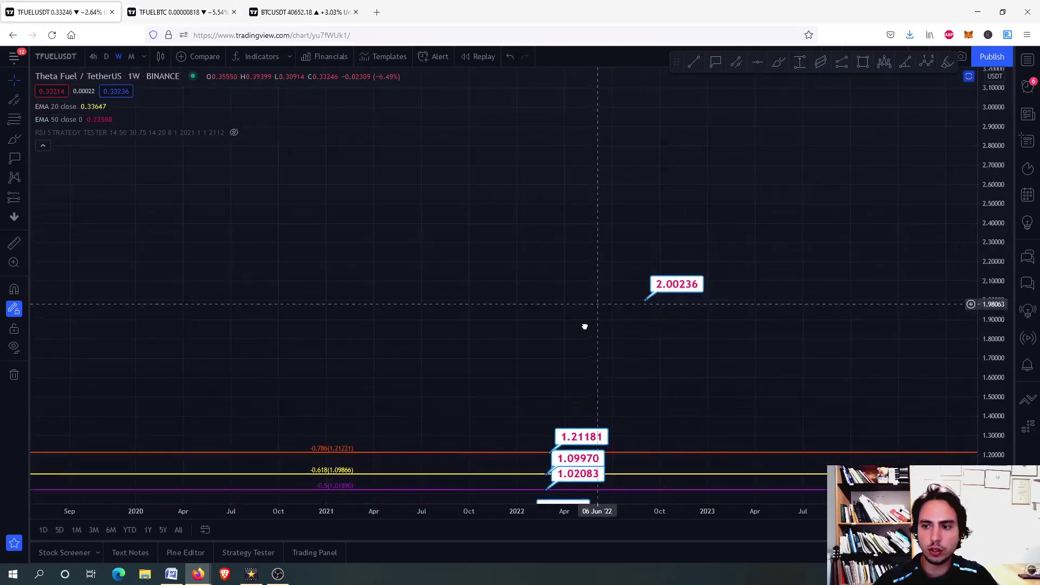
drag(659, 130, 580, 390)
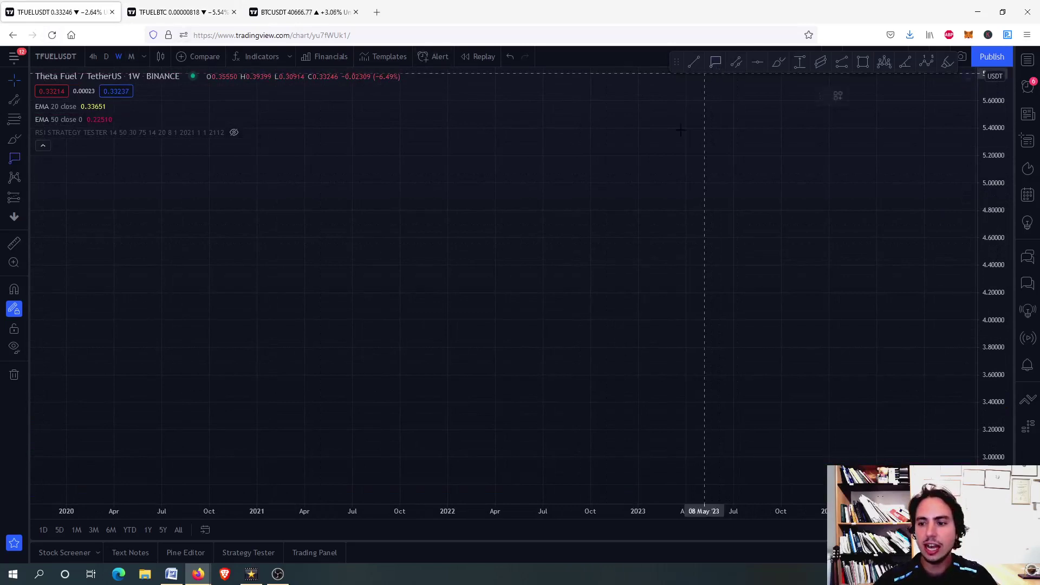
click(715, 61)
click(649, 180)
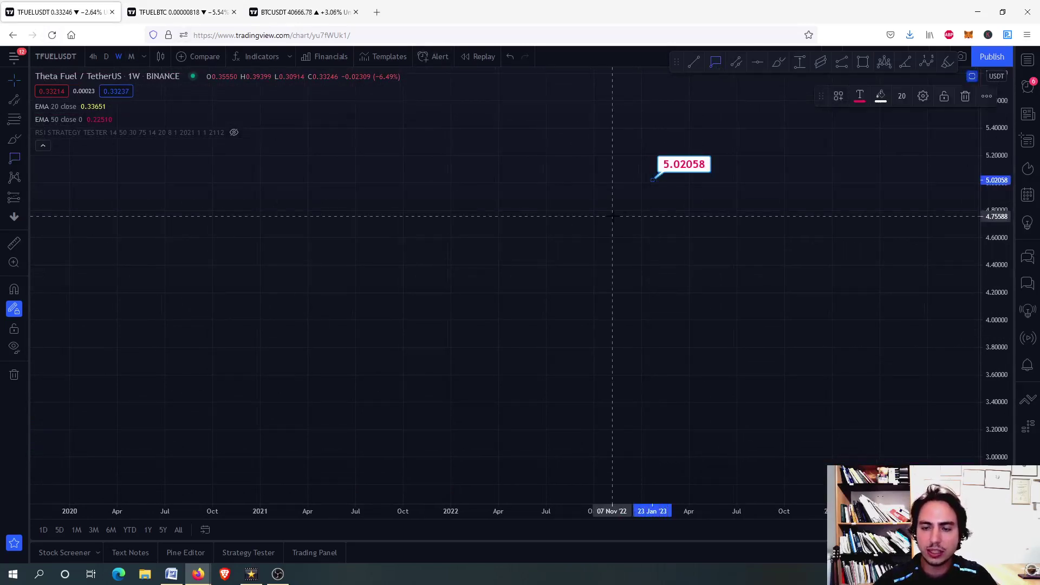
click(162, 12)
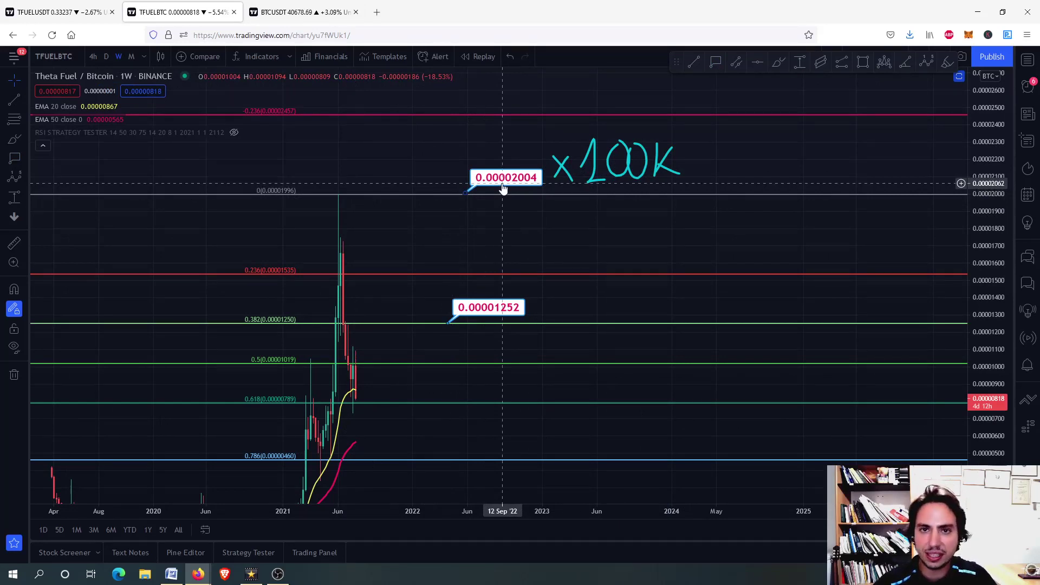
Move the 0.00003217 label up to the -0.786 Fib level, now reading 0.00003528.
drag(407, 162, 396, 202)
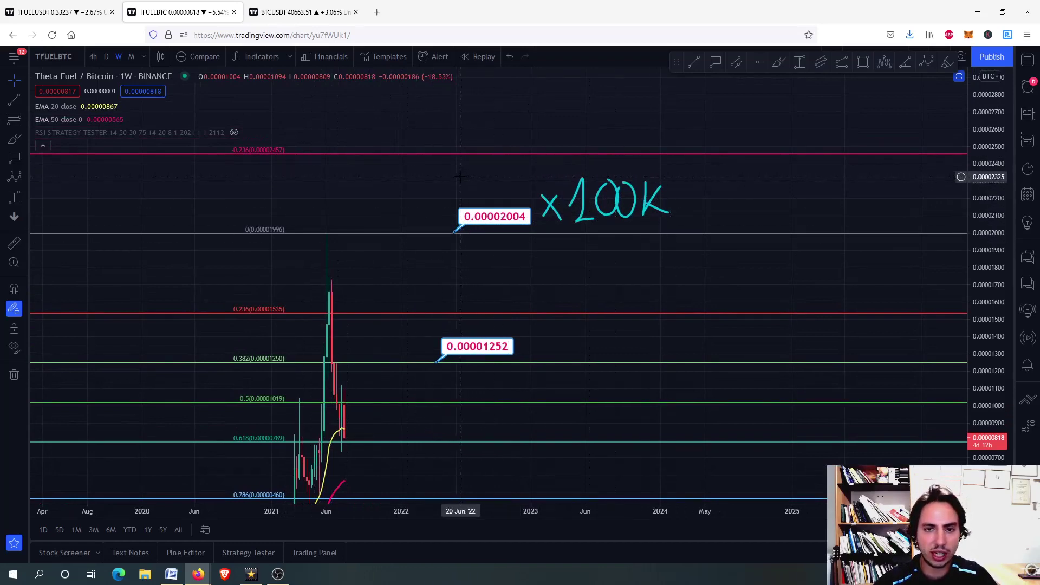
drag(461, 176, 432, 266)
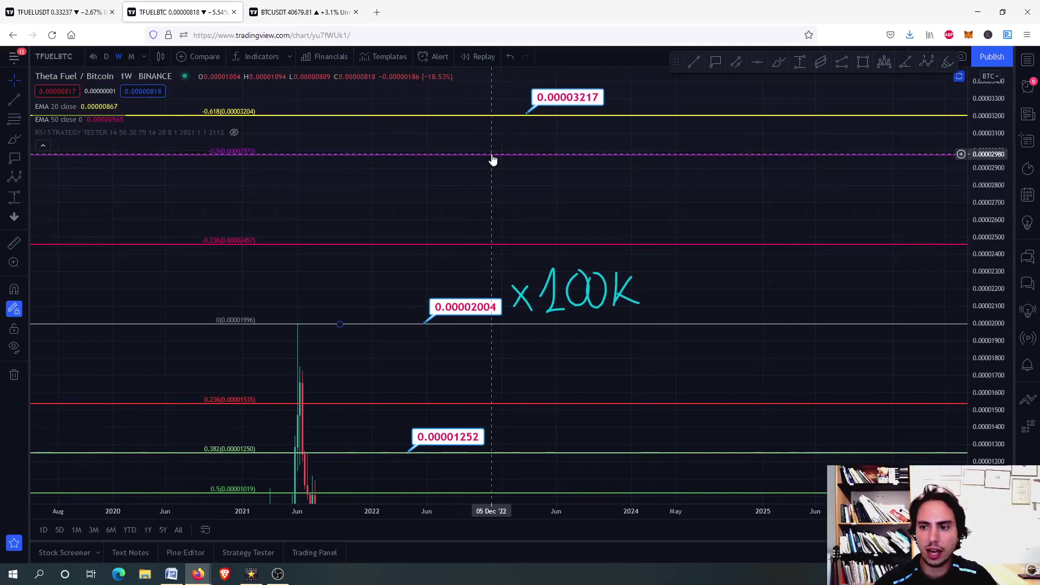
drag(493, 160, 478, 179)
drag(550, 116, 537, 159)
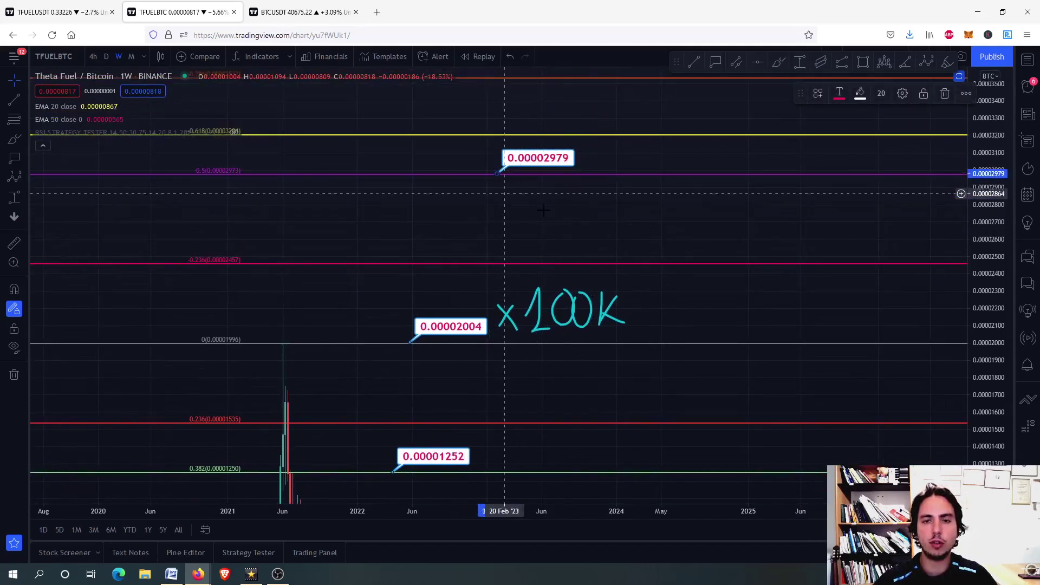
mouse_move(547, 162)
mouse_down()
mouse_move(537, 218)
mouse_move(536, 117)
mouse_move(519, 200)
mouse_up()
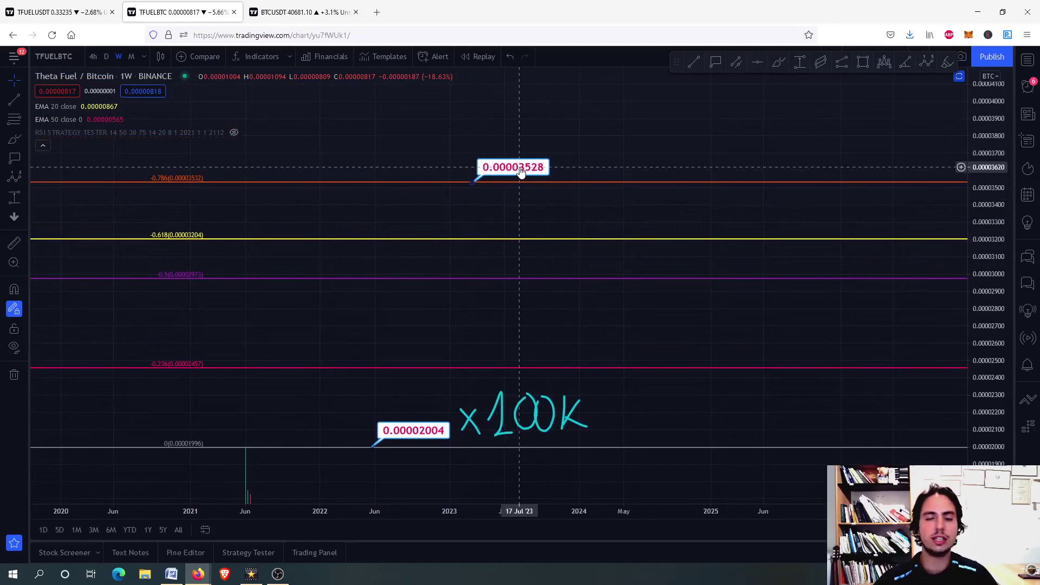
drag(983, 154, 983, 396)
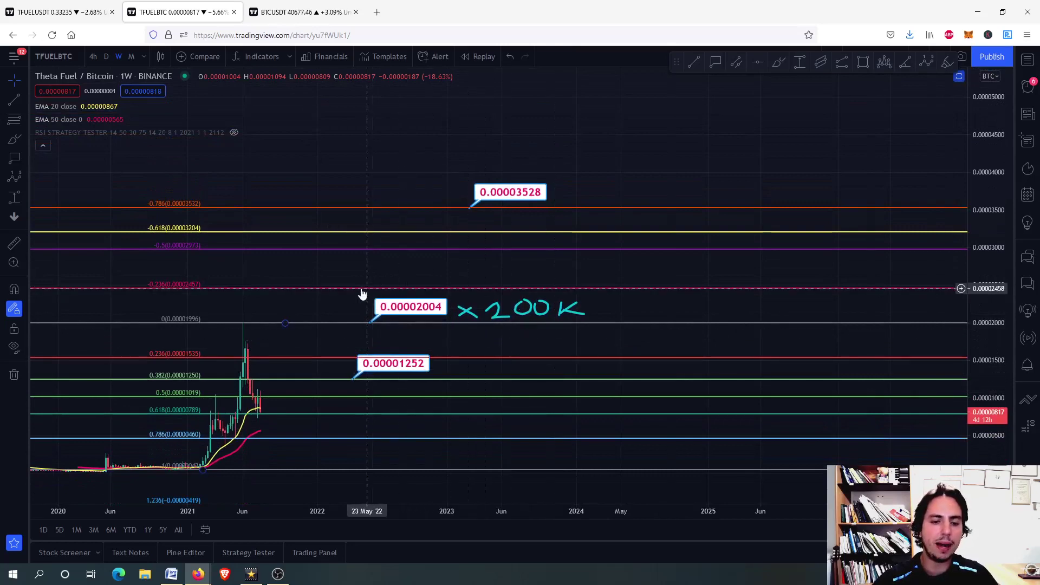
Pan over the TFUEL/BTC levels with the Brush tool selected, then open TFUEL/USDT.
drag(349, 272, 409, 231)
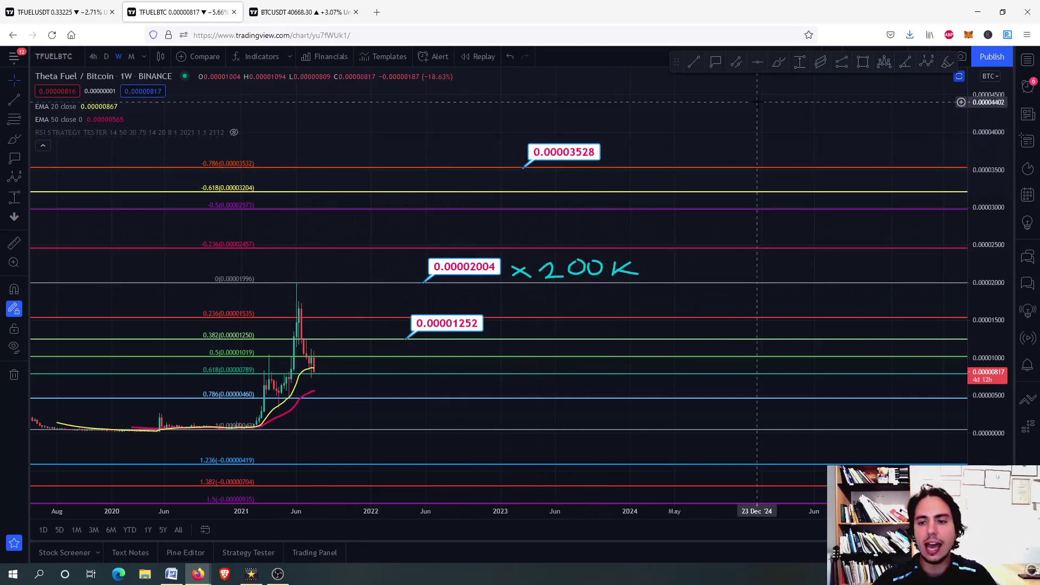
click(779, 62)
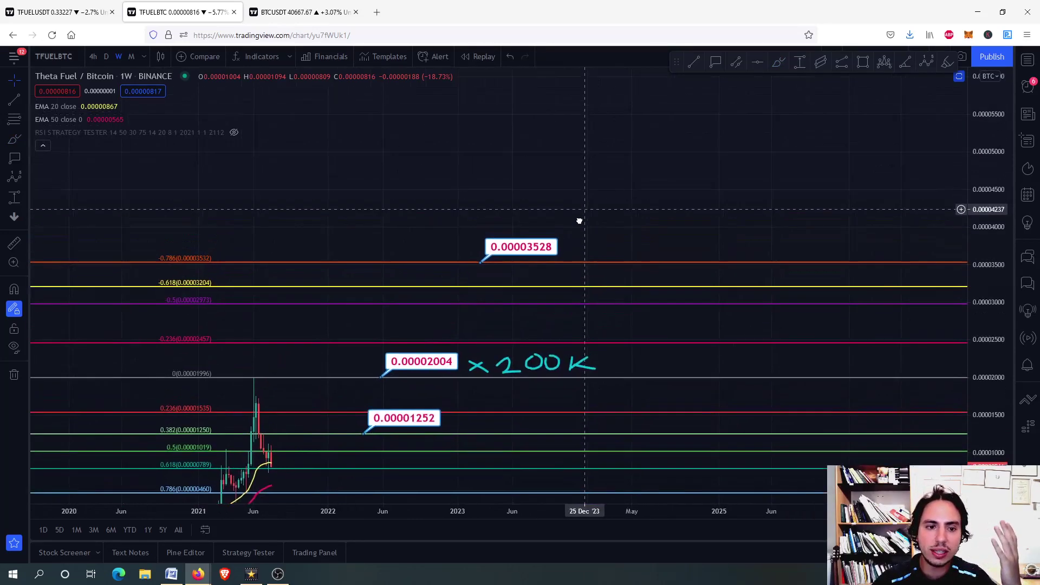
drag(568, 142, 487, 351)
drag(553, 219, 596, 67)
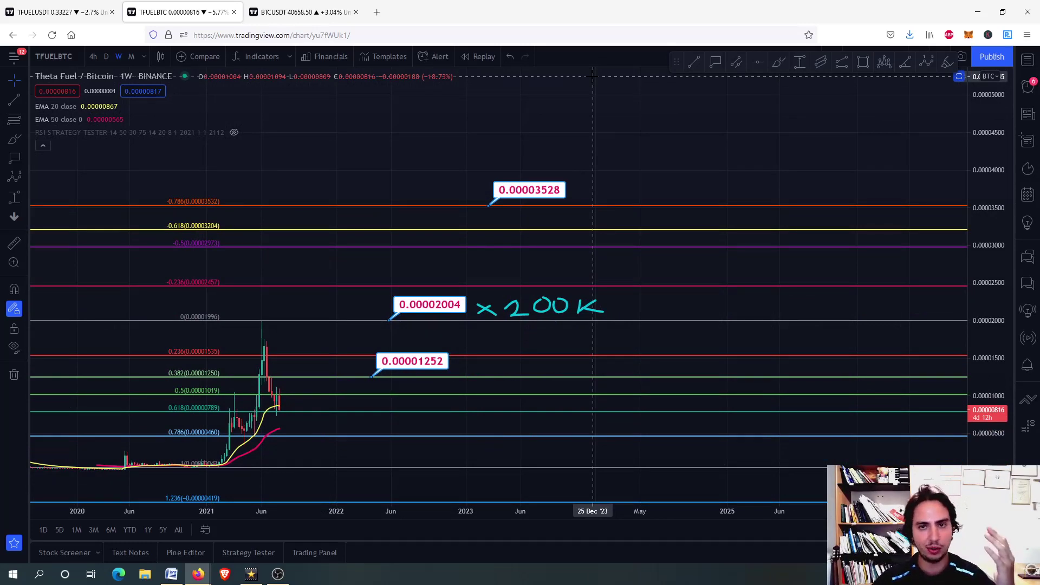
drag(534, 115, 594, 50)
click(60, 12)
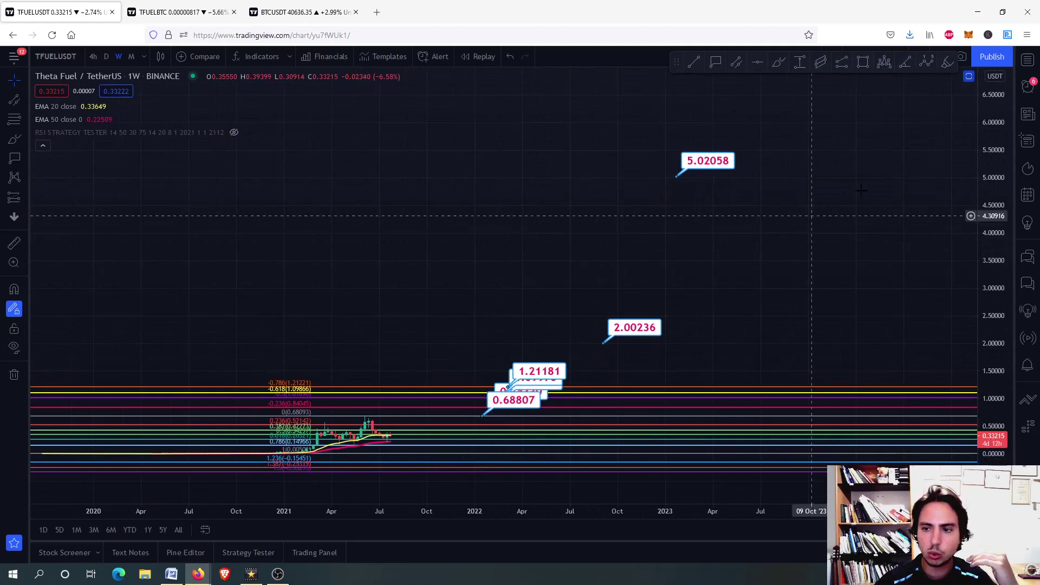
Measure the roughly 1525% rise from the current TFUEL/USDT price to the 5.02 target, then dismiss it.
click(801, 61)
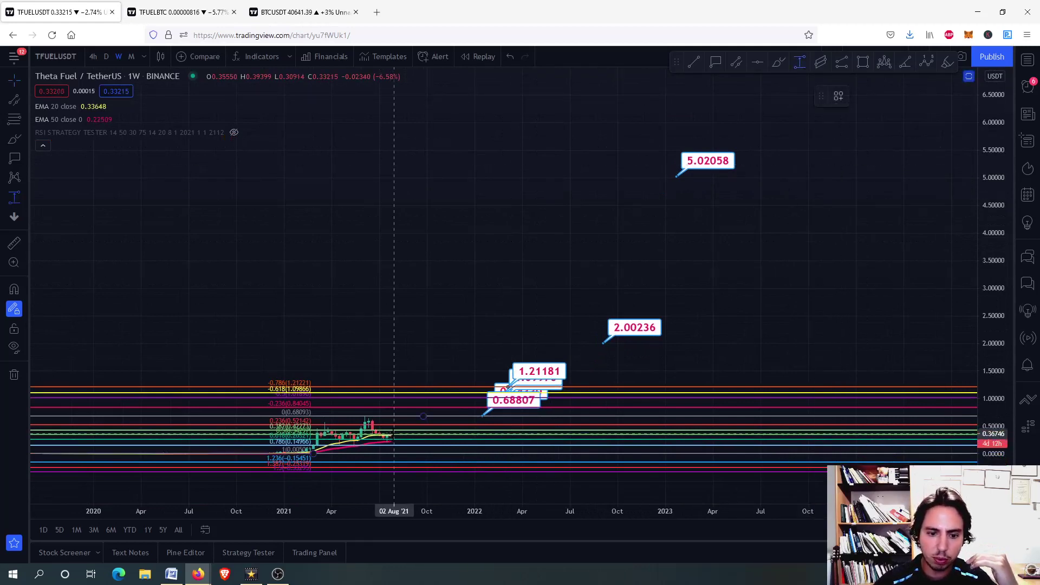
click(402, 436)
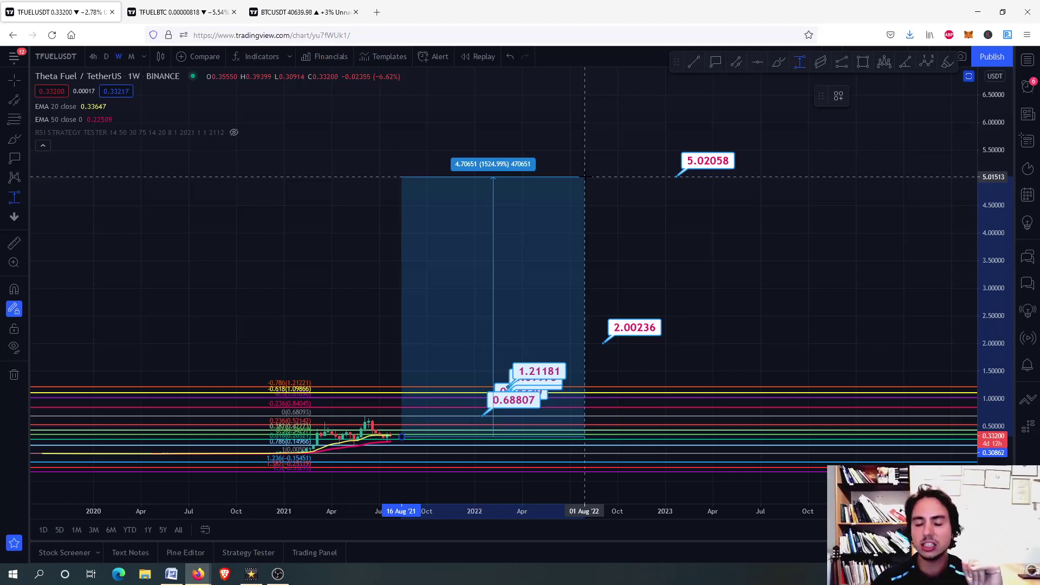
click(584, 177)
Recentre the chart on the lower targets and stretch the price axis to spread the Fibonacci levels.
drag(493, 247, 486, 173)
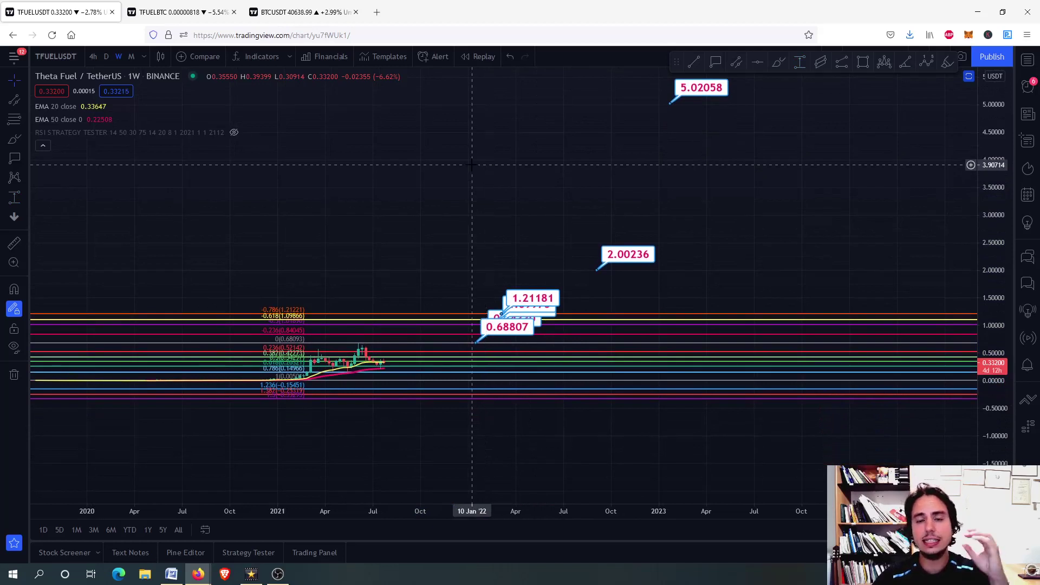
drag(464, 206, 454, 153)
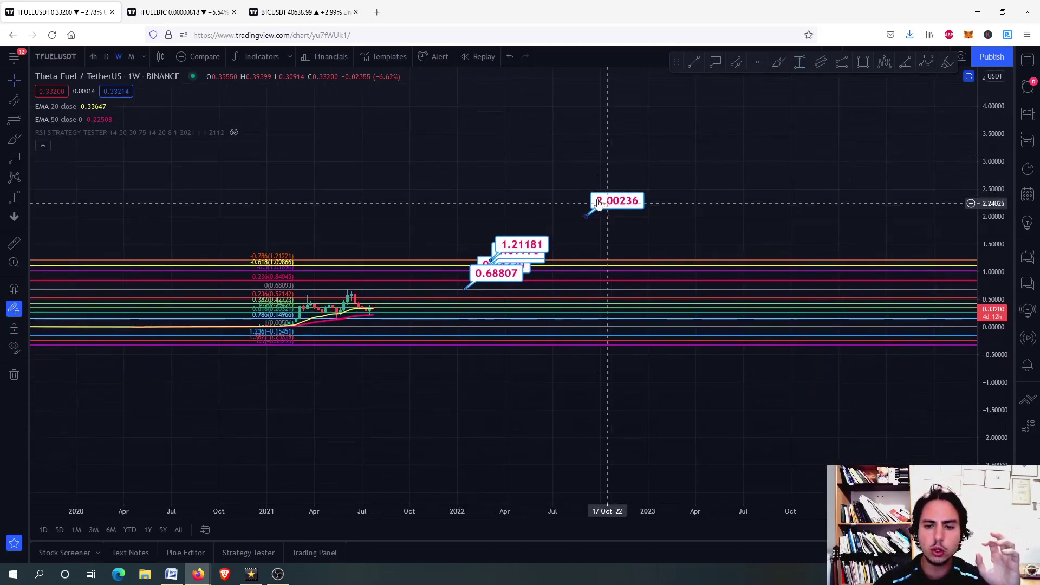
drag(1001, 222, 1000, 195)
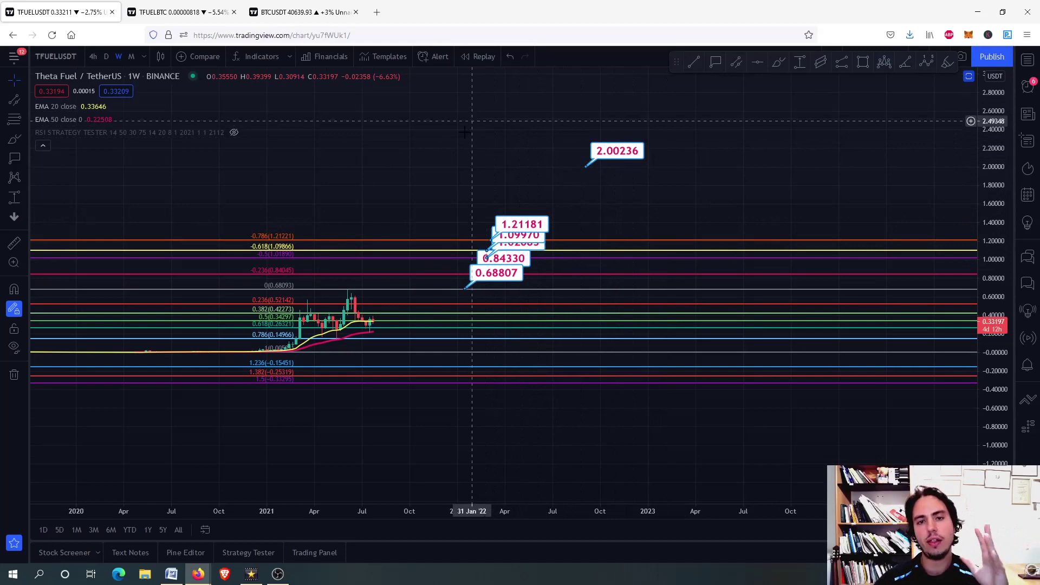
Switch to the BTC/USDT weekly chart and compress its price scale to show the all-time high.
click(287, 6)
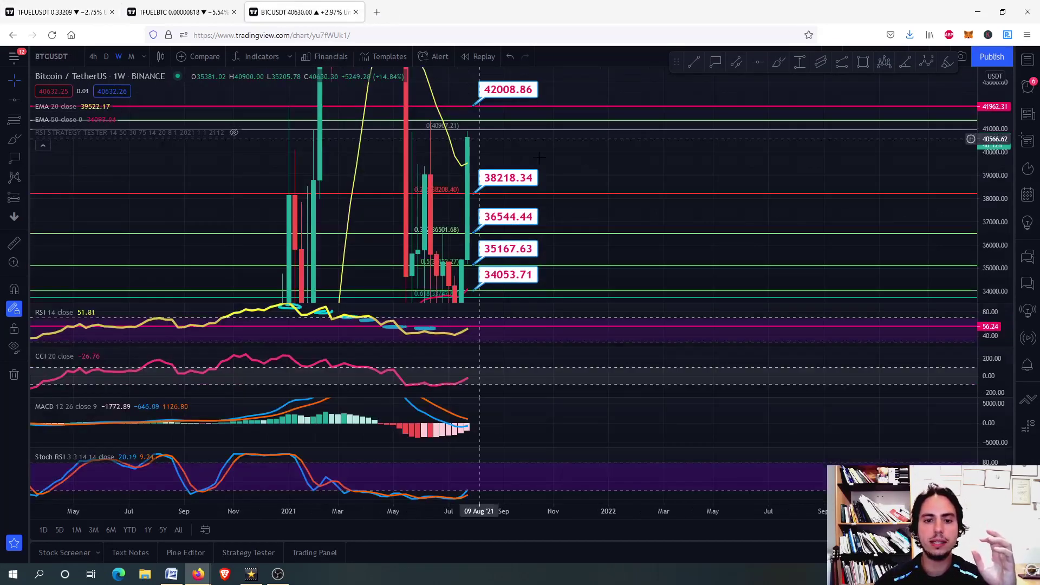
drag(539, 157, 579, 195)
drag(994, 190, 994, 233)
scroll(448, 238, up, 3)
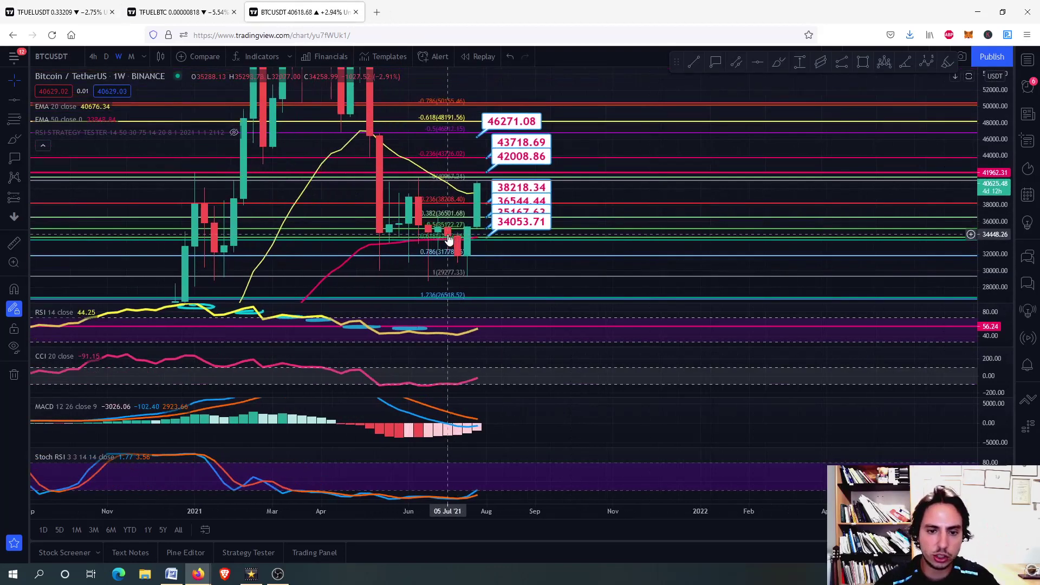
scroll(448, 238, up, 2)
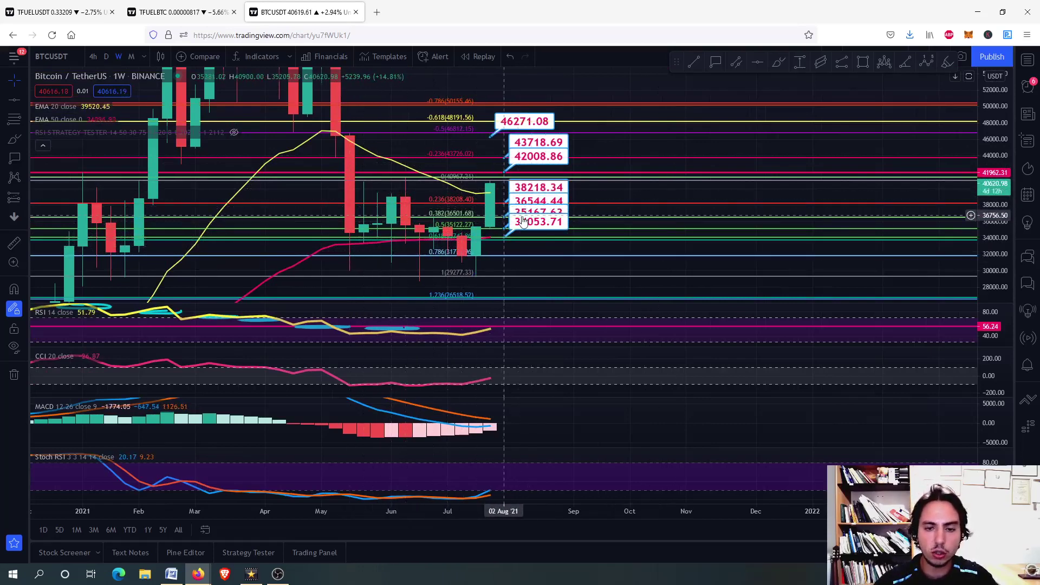
scroll(523, 221, down, 2)
scroll(522, 221, down, 2)
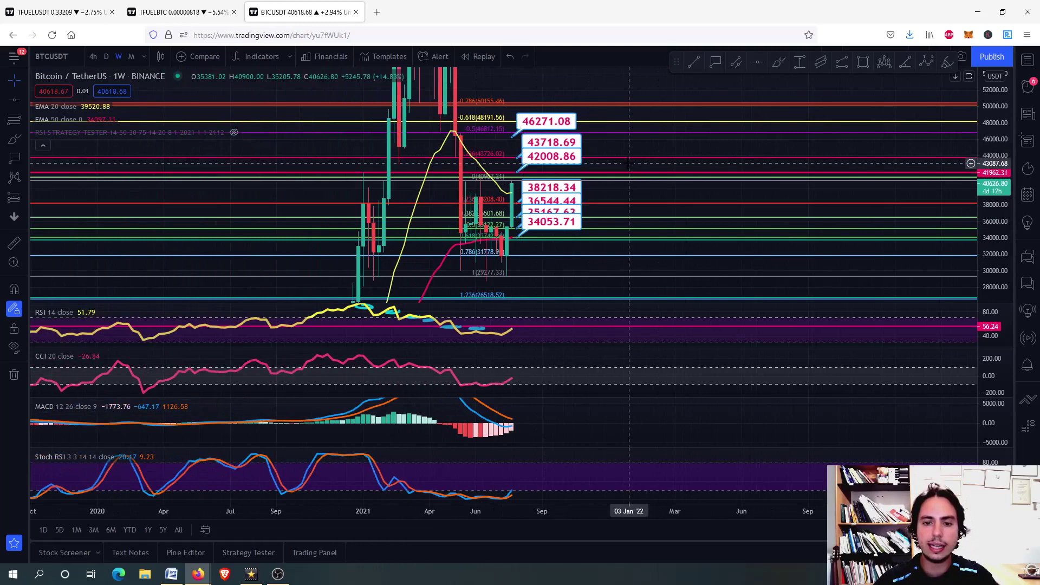
drag(628, 162, 596, 302)
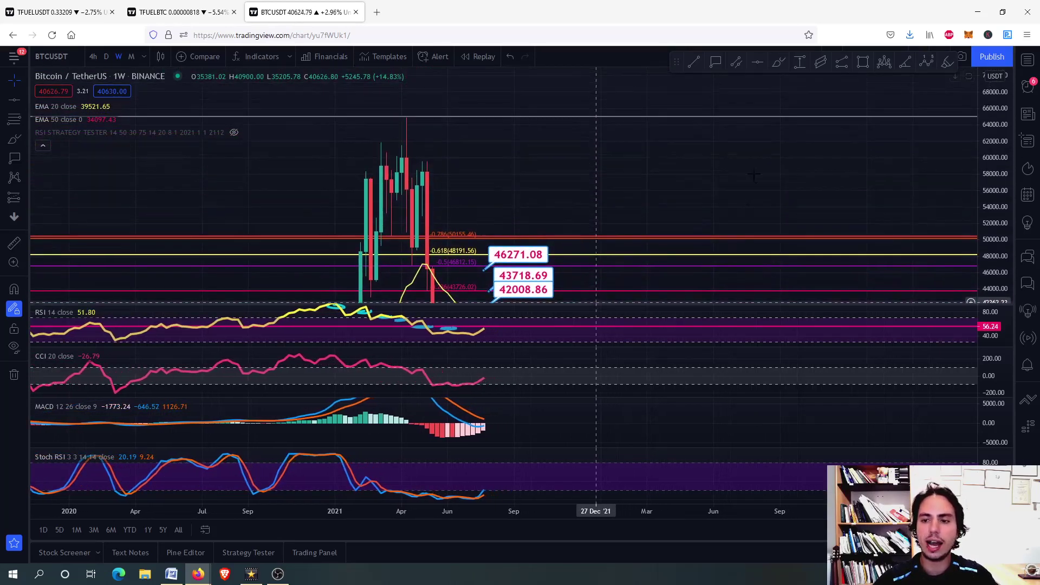
drag(653, 204, 611, 271)
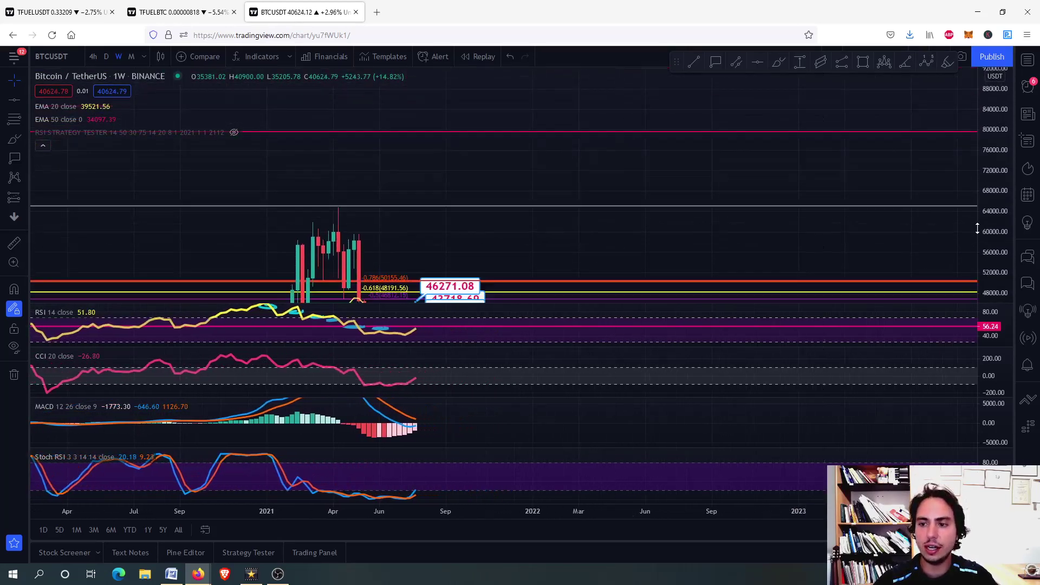
drag(978, 228, 975, 271)
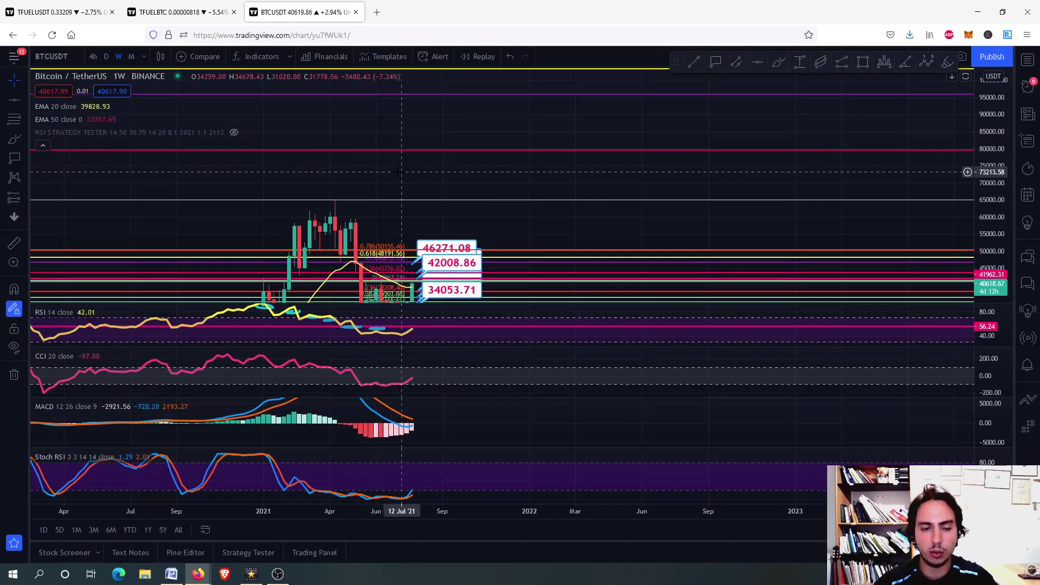
Maximize the Bitcoin price pane to full height and adjust the time-axis zoom.
double_click(391, 182)
scroll(413, 174, up, 3)
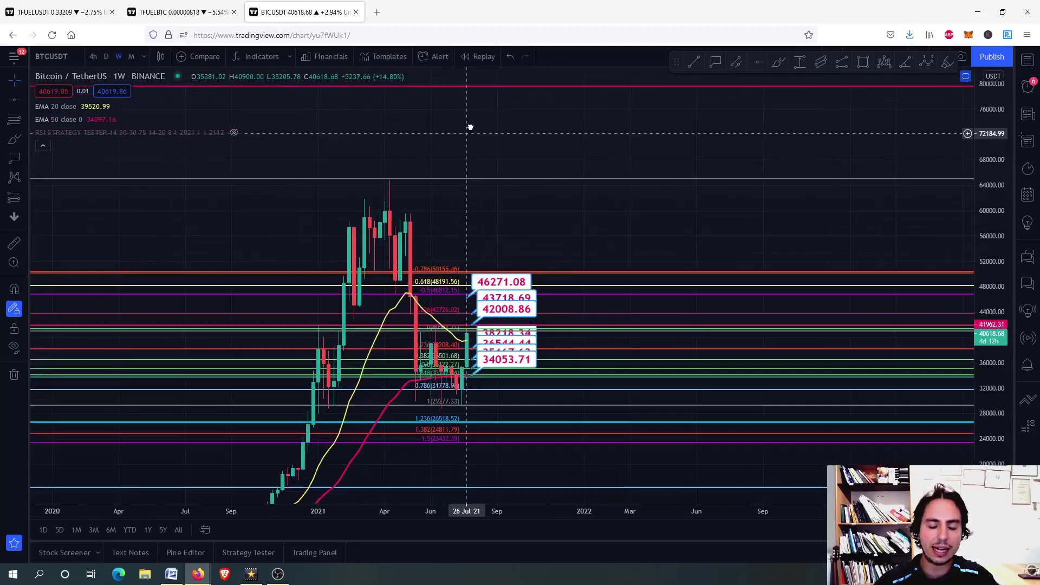
scroll(424, 170, down, 2)
scroll(417, 177, down, 1)
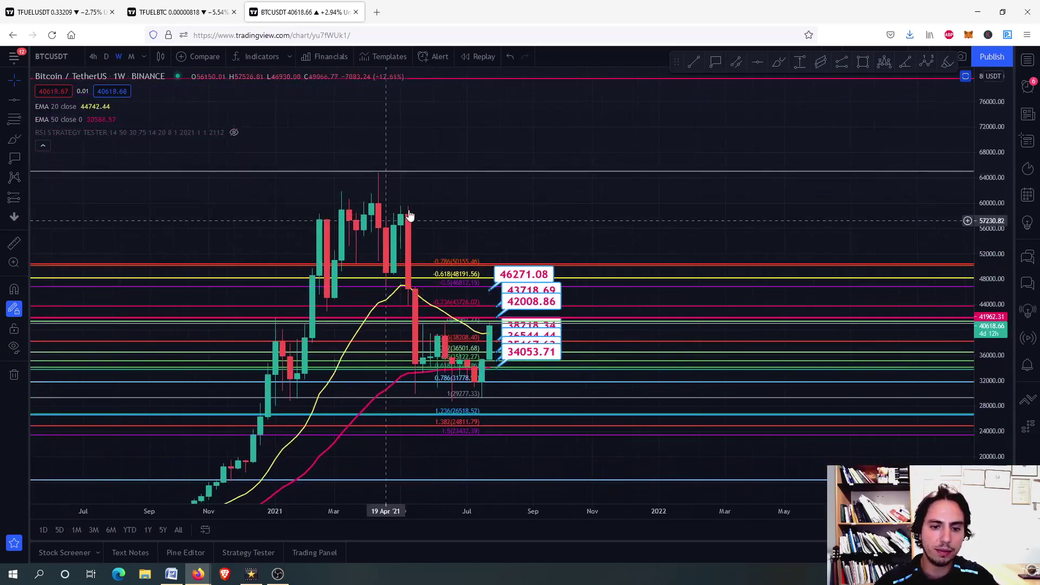
scroll(404, 190, down, 1)
scroll(404, 190, up, 2)
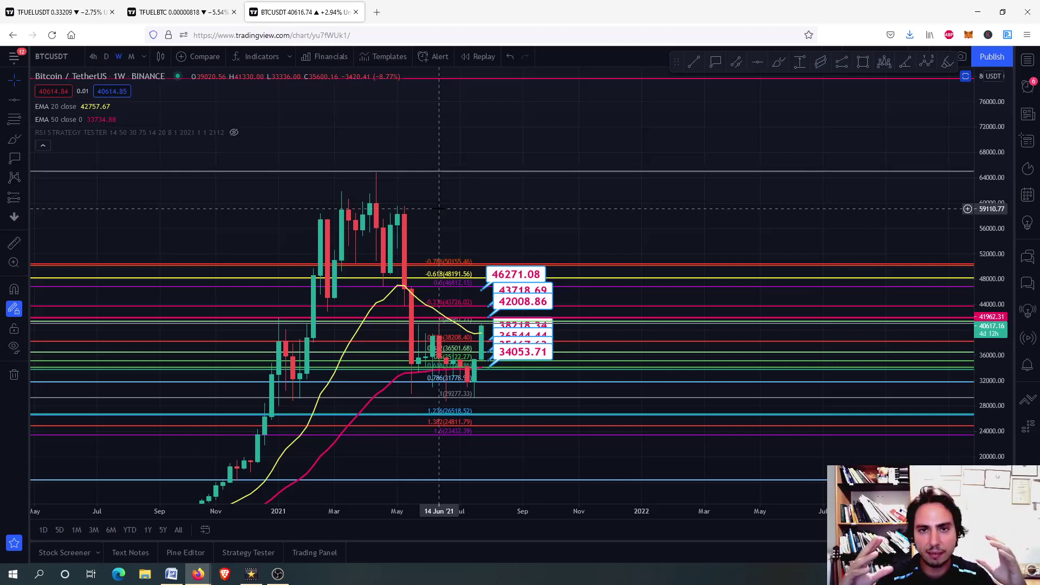
On TFUEL/BTC, raise the 0.00002004 target to the -0.236 Fibonacci level at 0.00002479.
click(223, 9)
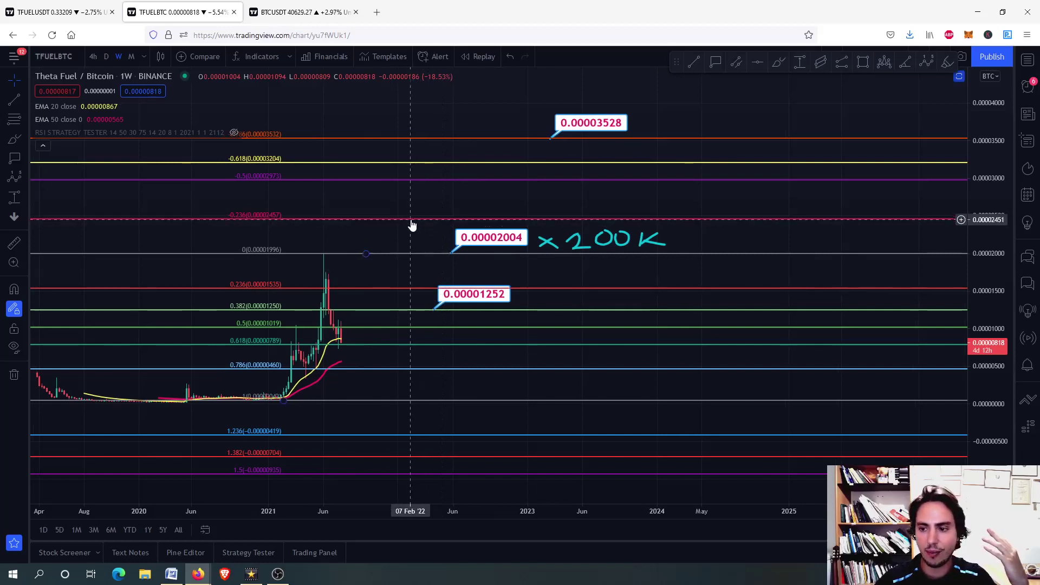
drag(455, 252, 462, 216)
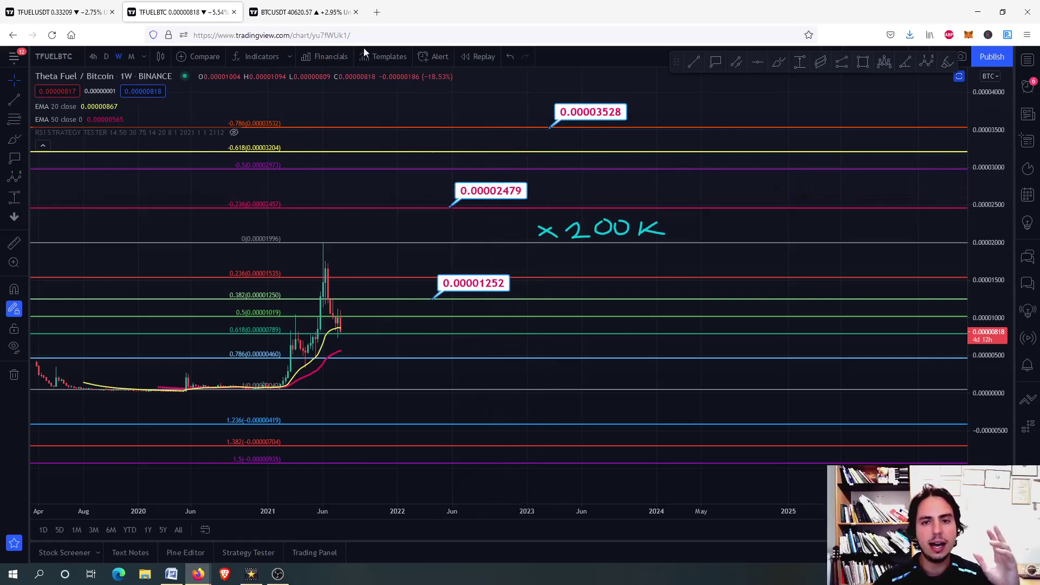
click(76, 5)
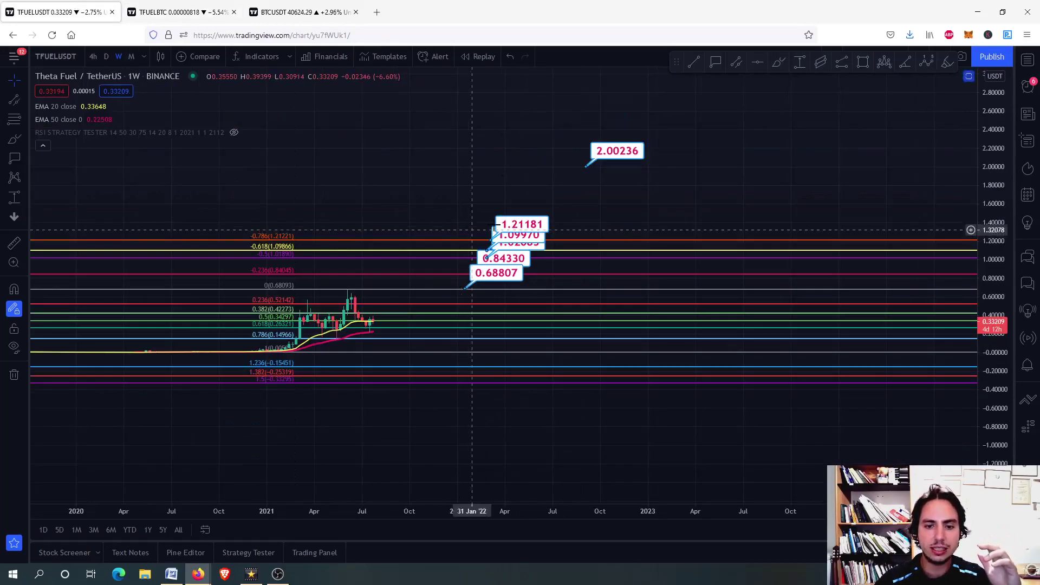
drag(996, 264, 995, 233)
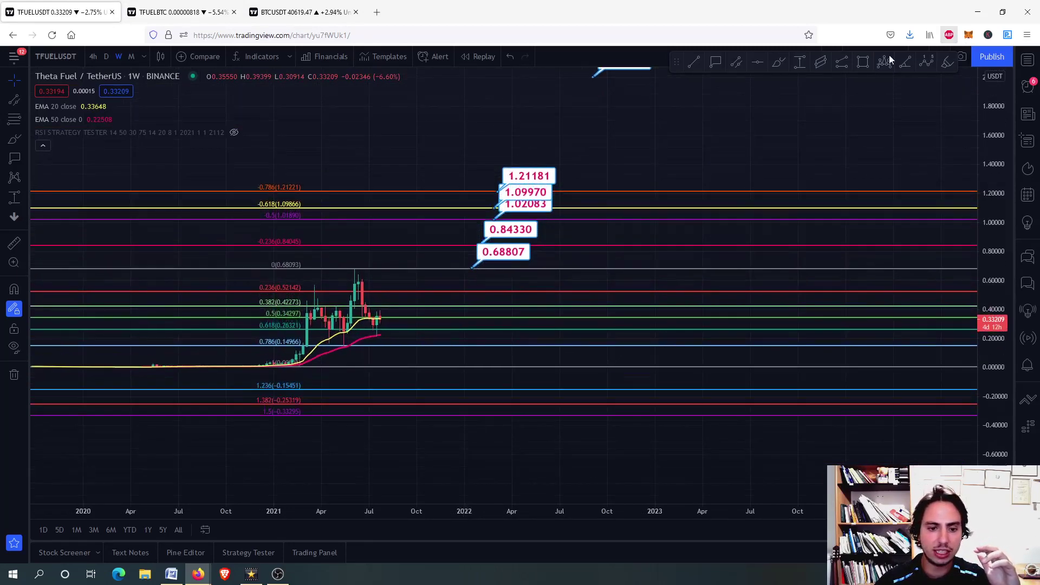